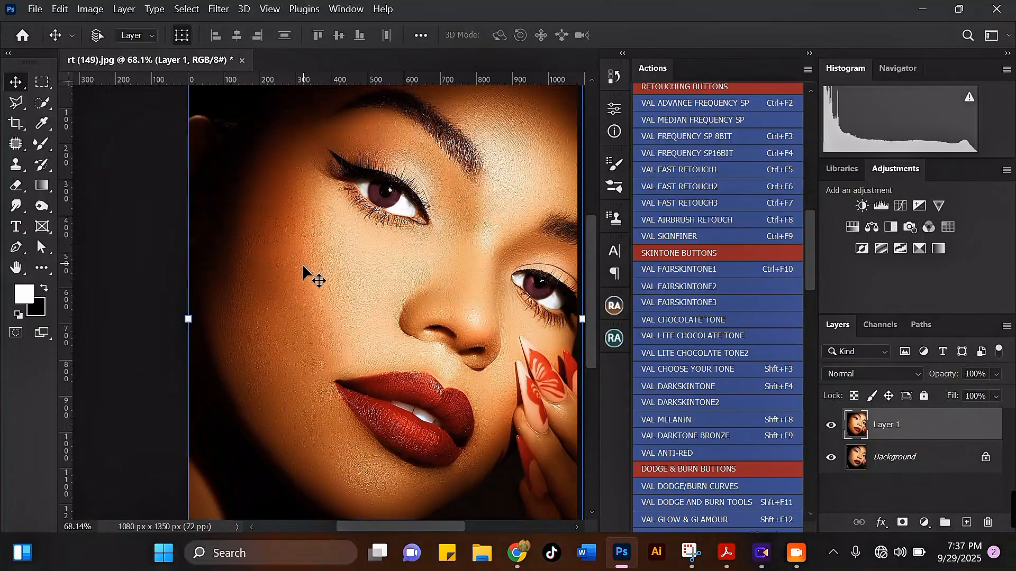
Compare the retouched Layer 1 with the original photo, then leave Layer 1 hidden and make the Background layer active
scroll(301, 263, "down", 1)
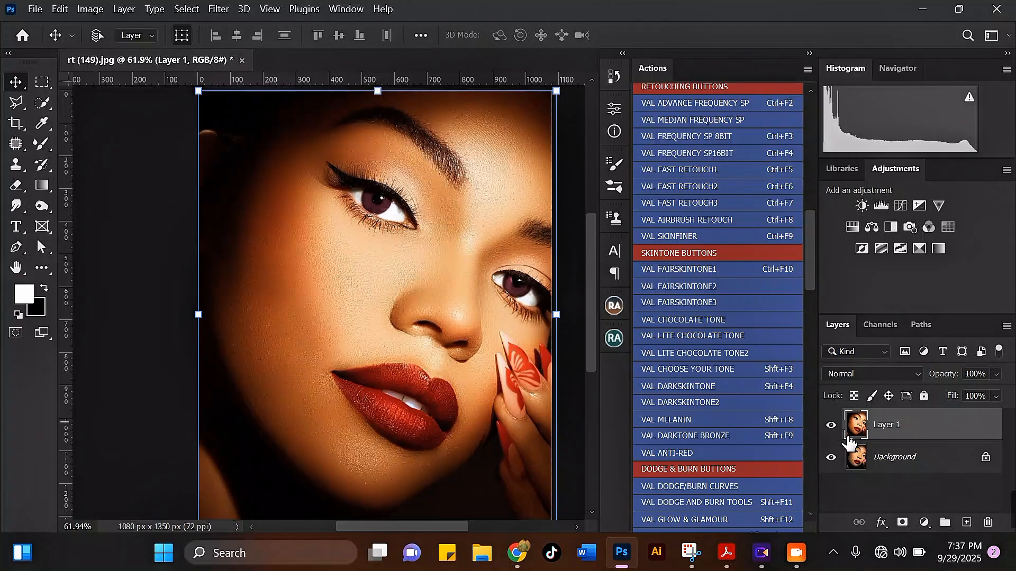
left_click(831, 425)
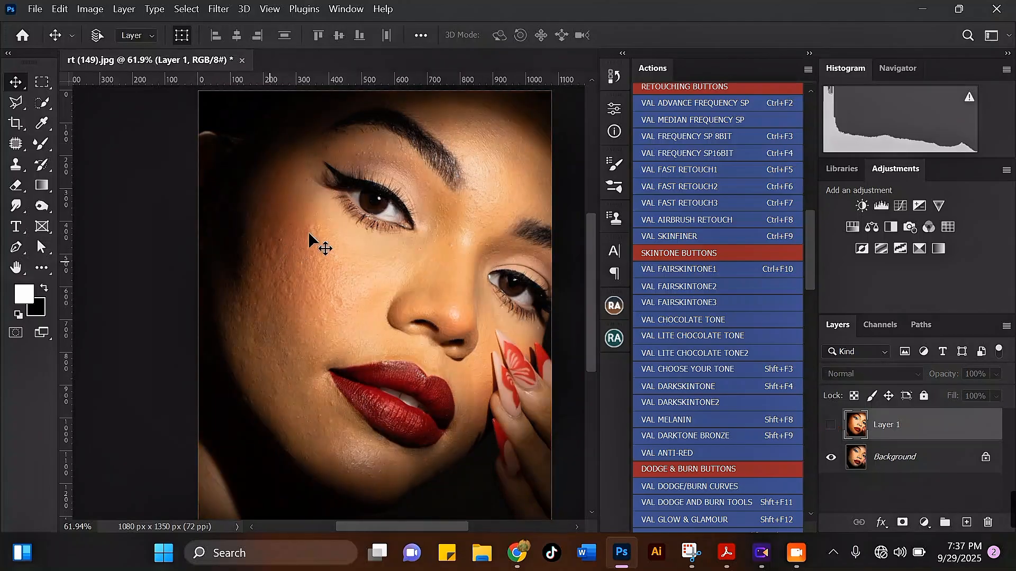
left_click(832, 426)
left_click(832, 426)
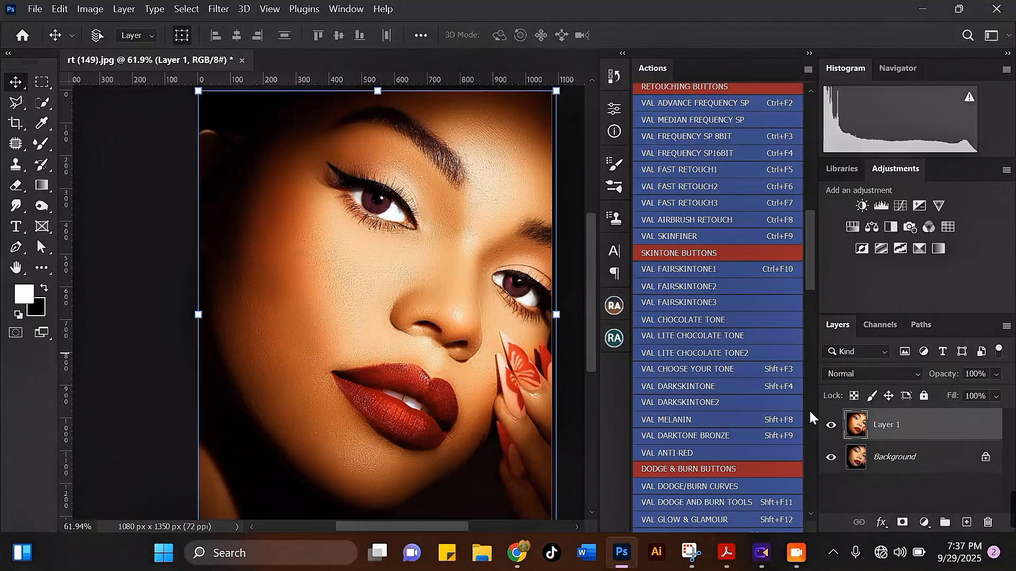
left_click(832, 425)
left_click(910, 468)
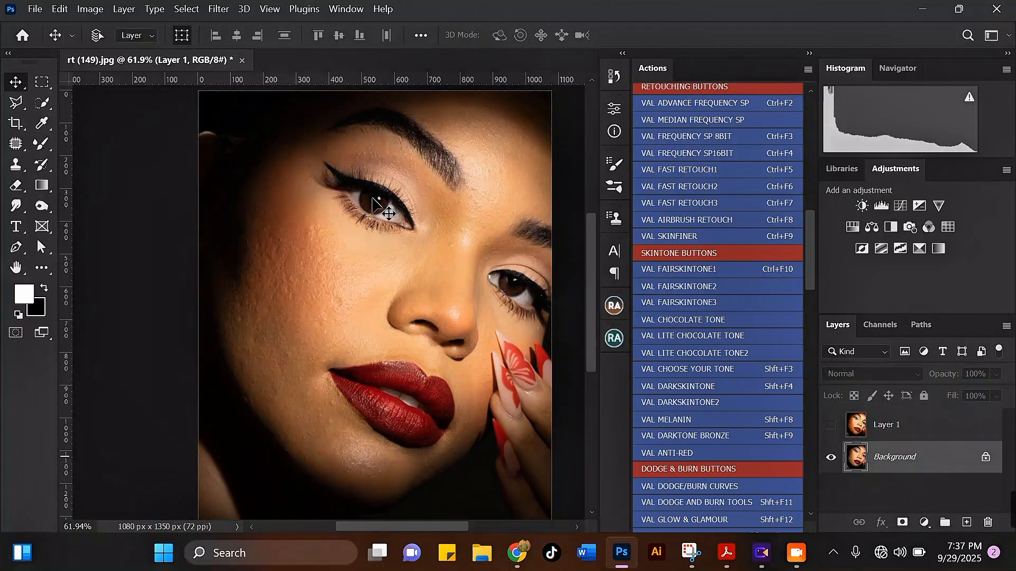
scroll(346, 159, "up", 1)
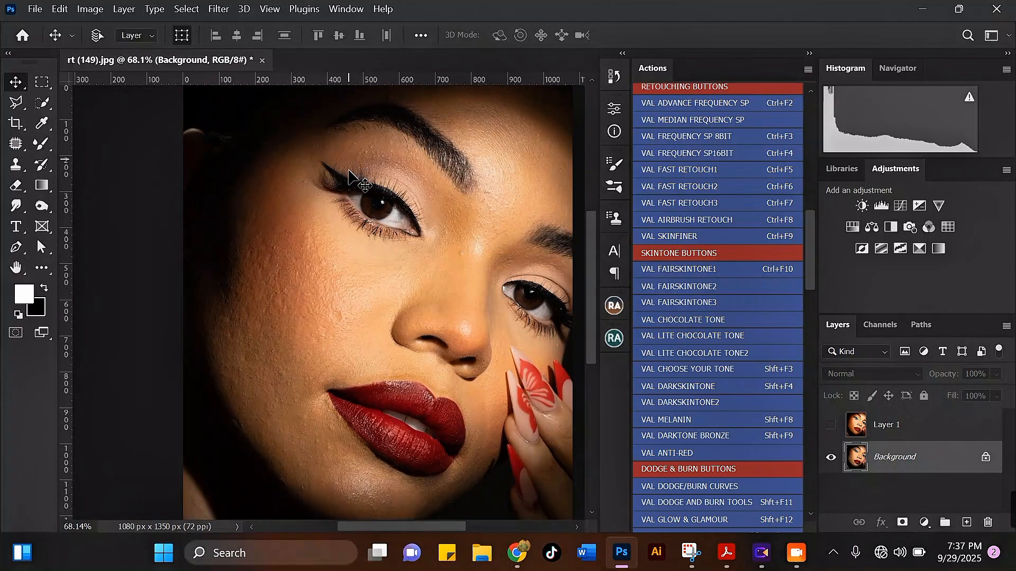
scroll(335, 250, "down", 1)
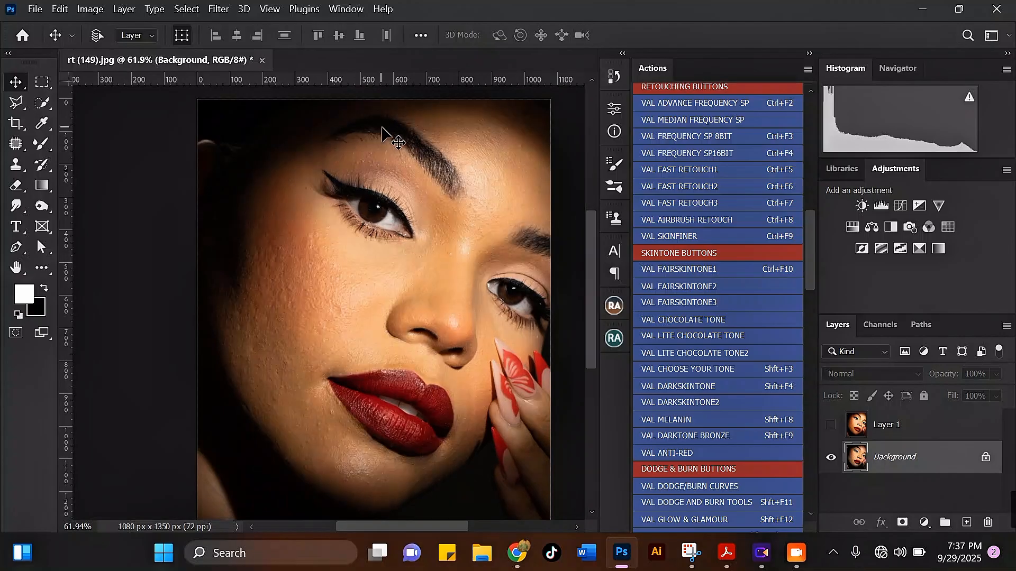
scroll(389, 138, "up", 1)
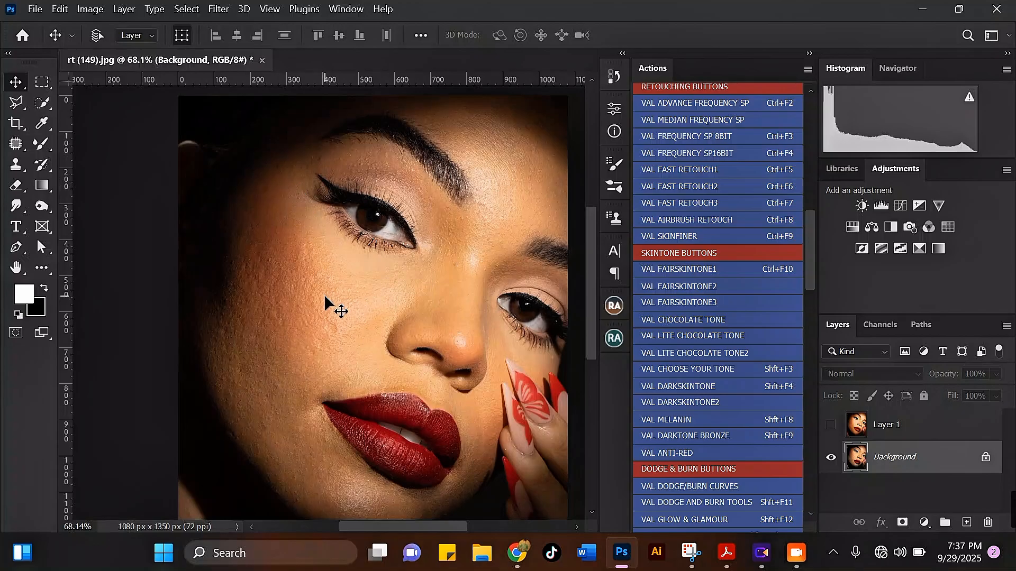
scroll(389, 345, "up", 1)
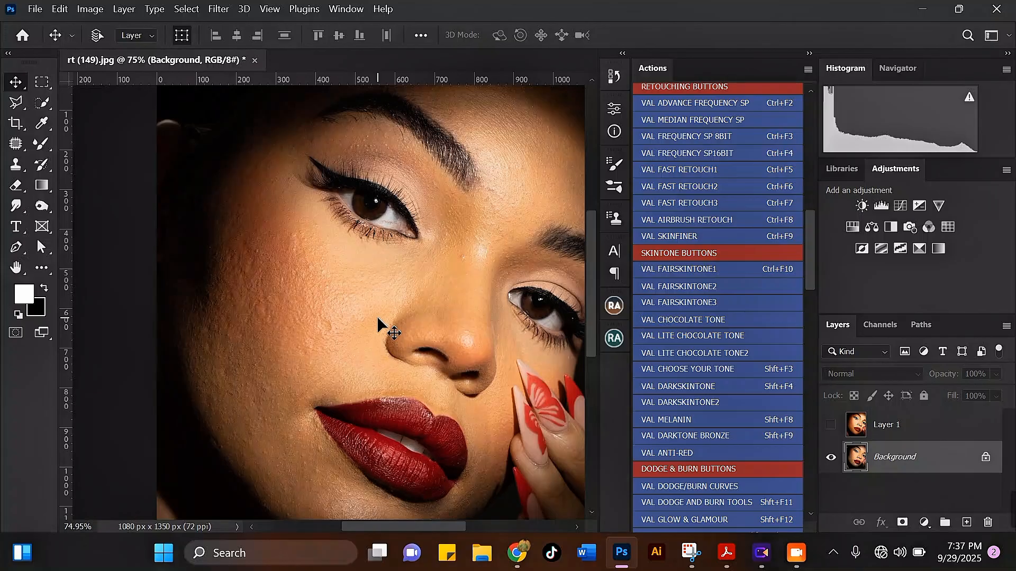
scroll(371, 306, "down", 1)
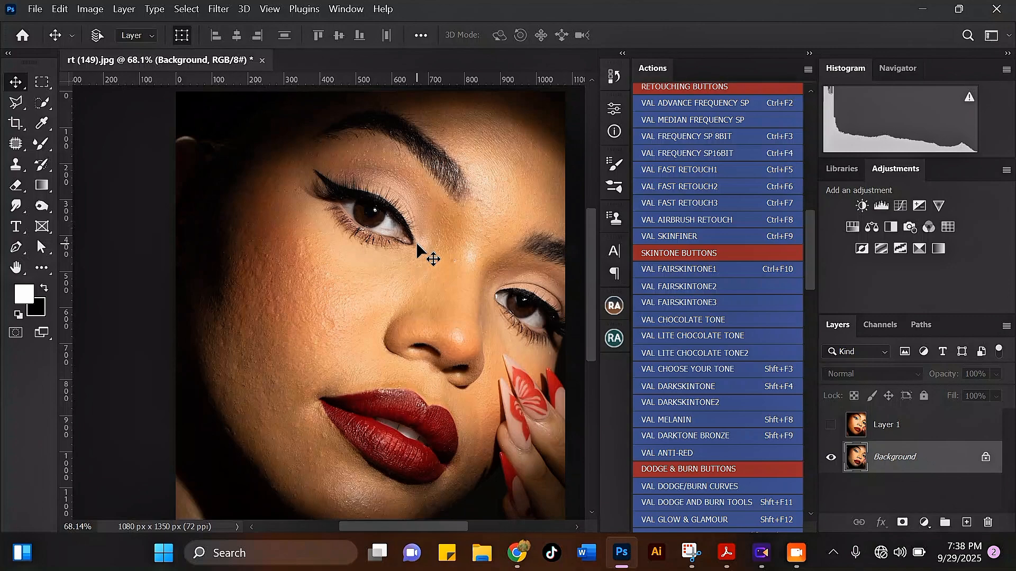
Activate the Mixer Brush tool with the Soft Round brush tip from General Brushes
left_click(42, 149)
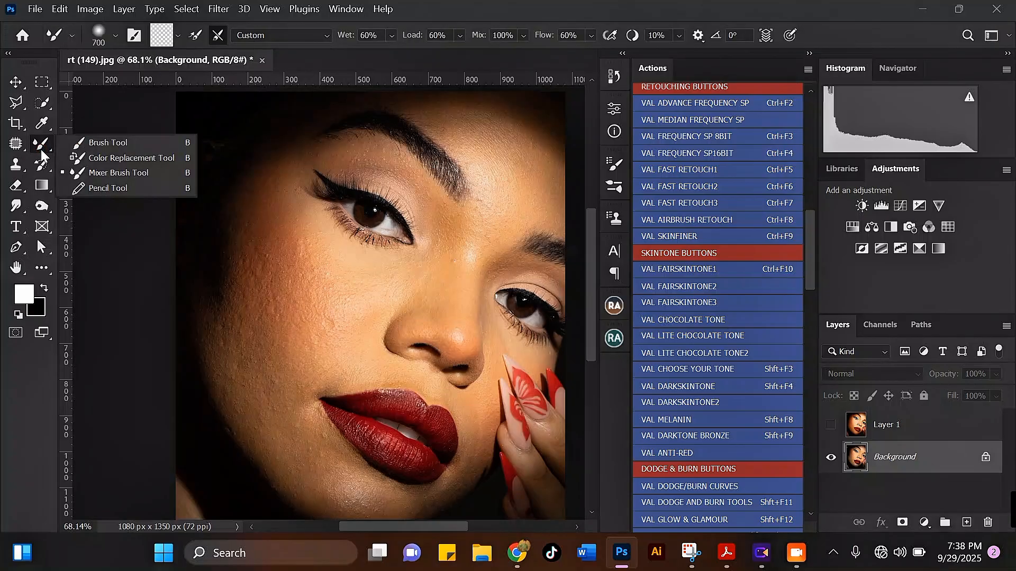
left_click(114, 176)
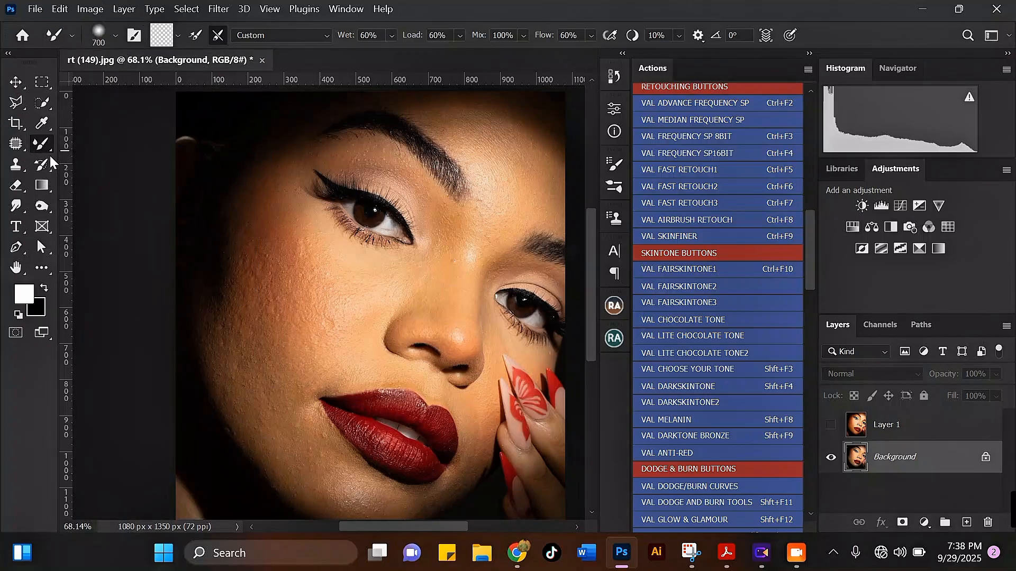
left_click(115, 37)
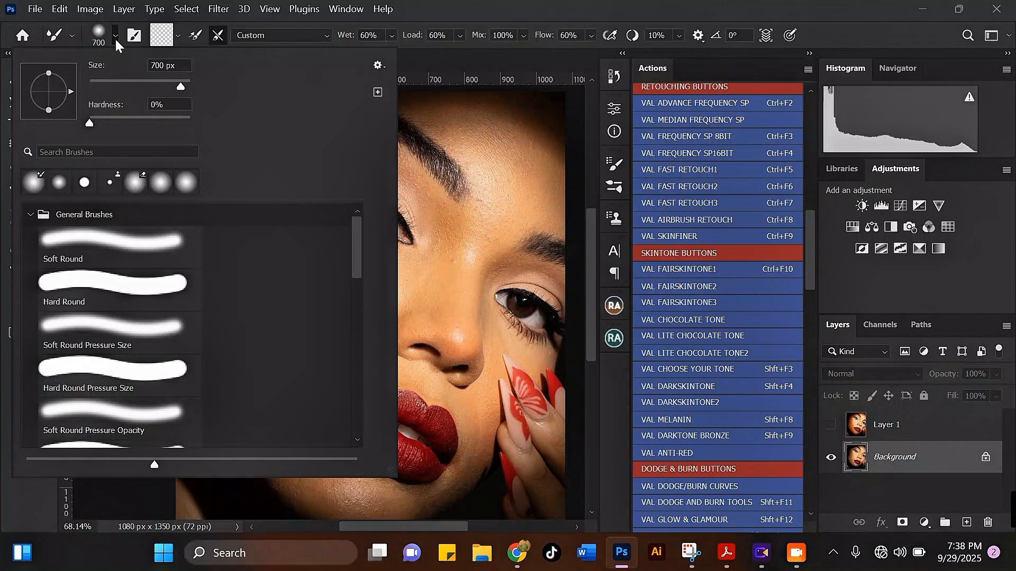
left_click(95, 241)
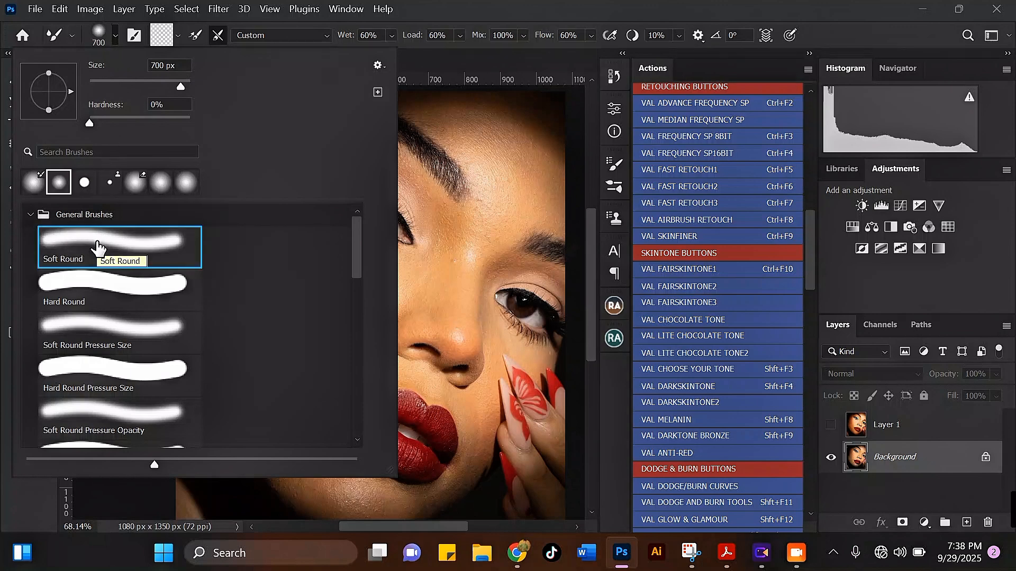
double_click(97, 245)
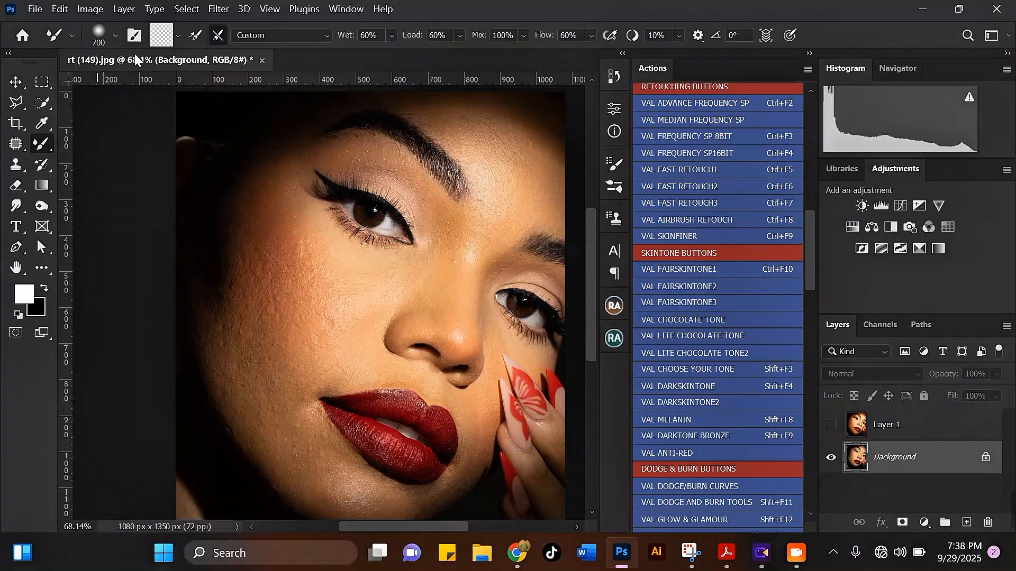
Review the brush tip settings, clean the Mixer Brush and keep the Custom blending preset
left_click(135, 36)
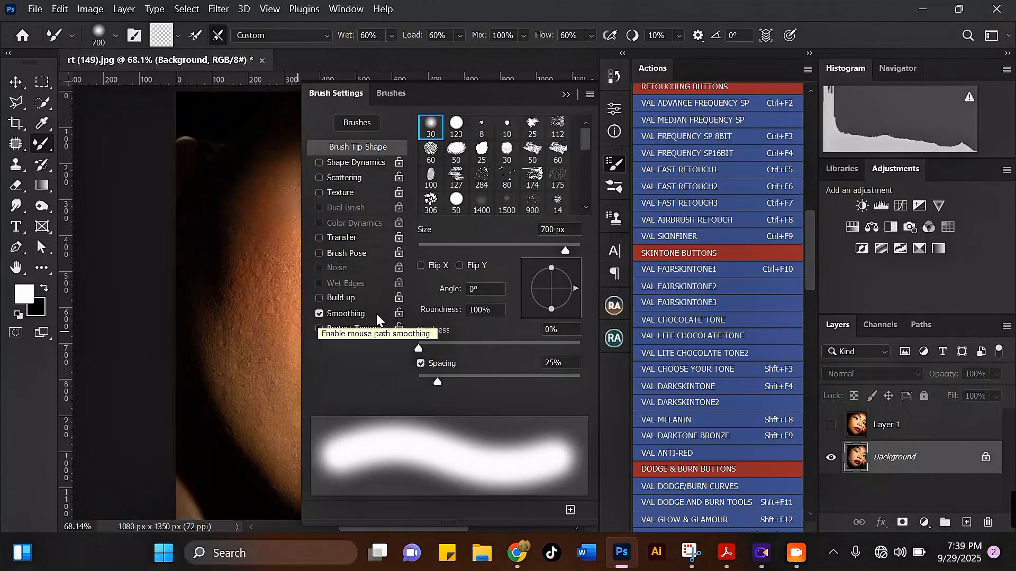
left_click(566, 94)
left_click(178, 35)
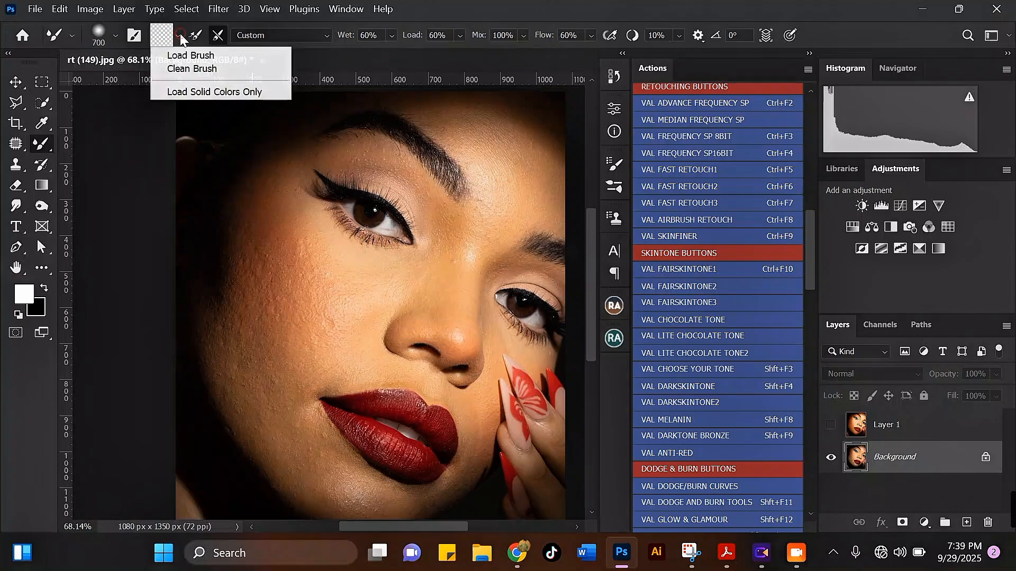
left_click(229, 70)
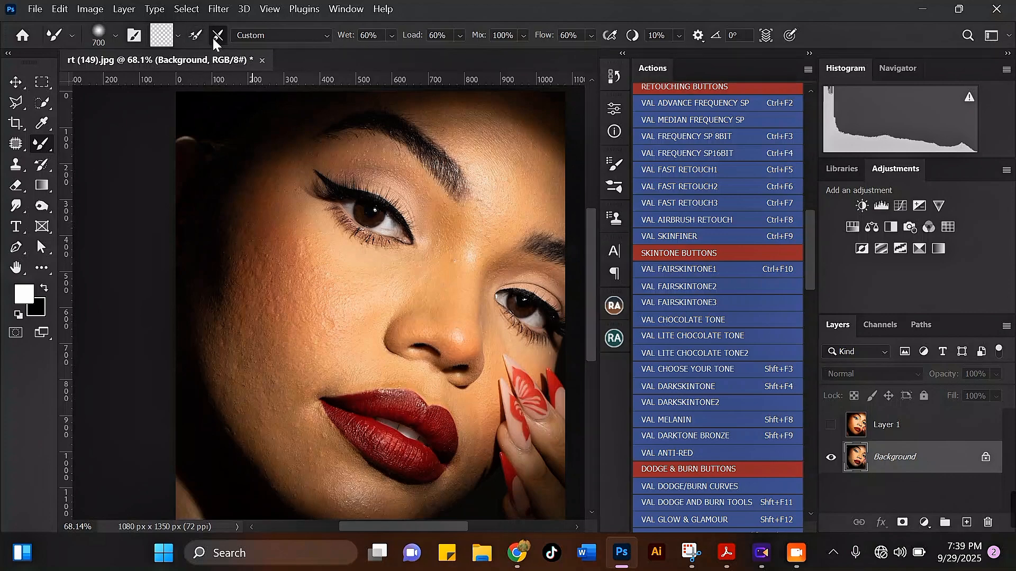
left_click(316, 33)
left_click(276, 50)
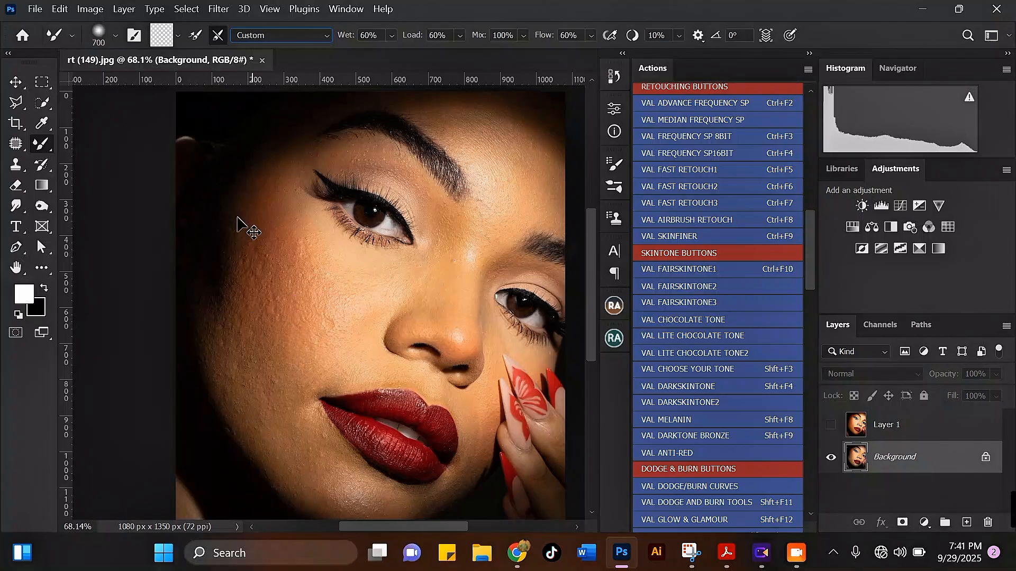
Duplicate the Background layer twice, naming the lower copy "tone" and the upper copy "texture"
key("ctrl+j")
key("ctrl+j")
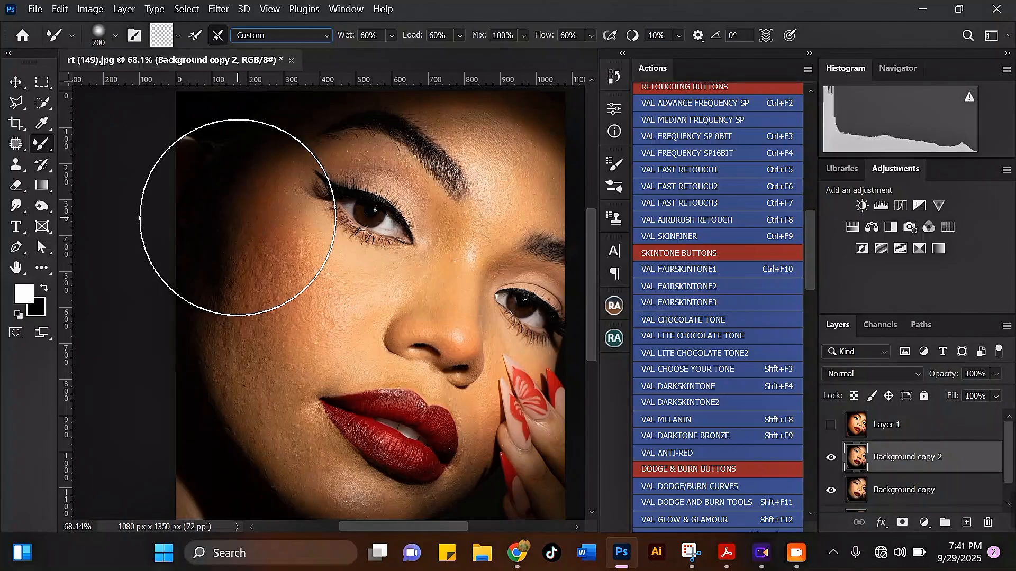
scroll(1005, 449, "down", 1)
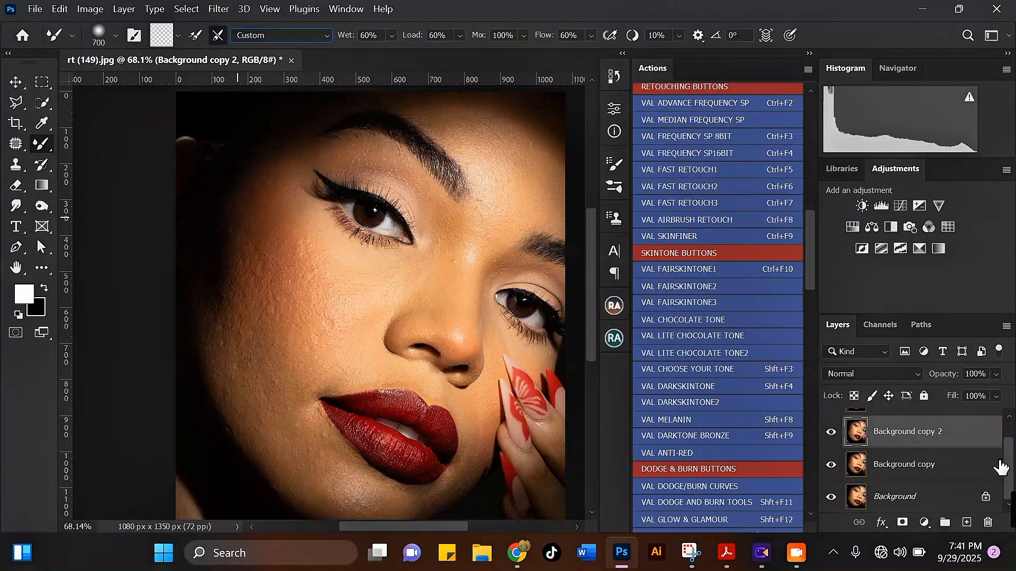
left_click(901, 470)
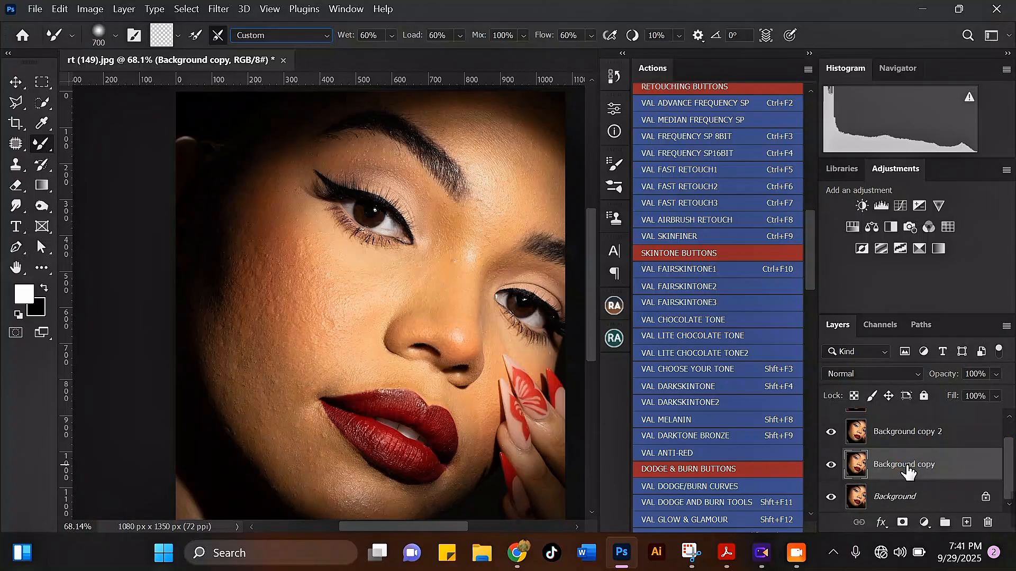
double_click(906, 465)
type("tone")
left_click(910, 432)
double_click(910, 433)
type("texture")
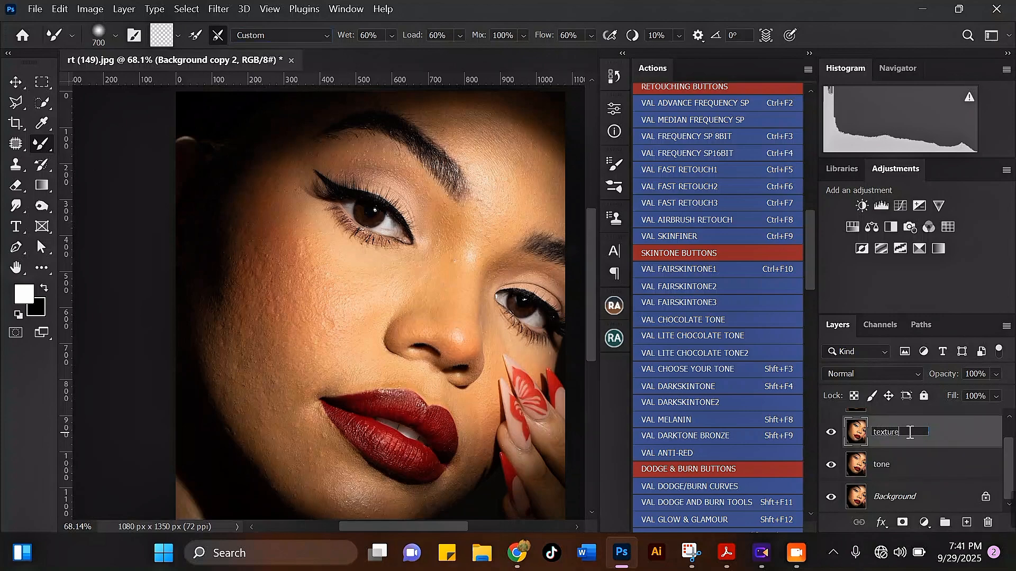
key("Return")
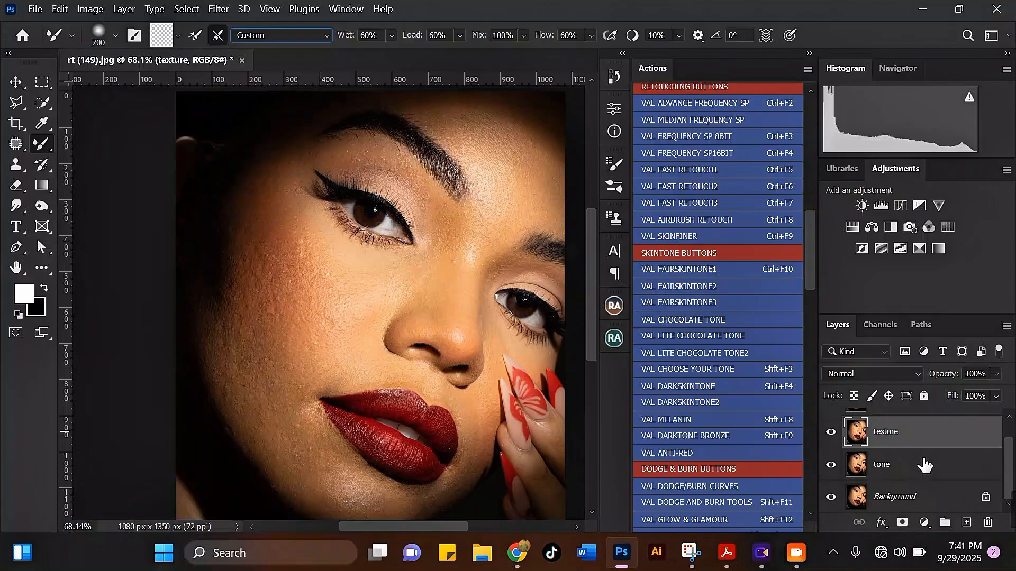
Hide the texture layer and apply a Gaussian Blur with a 3.7-pixel radius to the tone layer
left_click(895, 467)
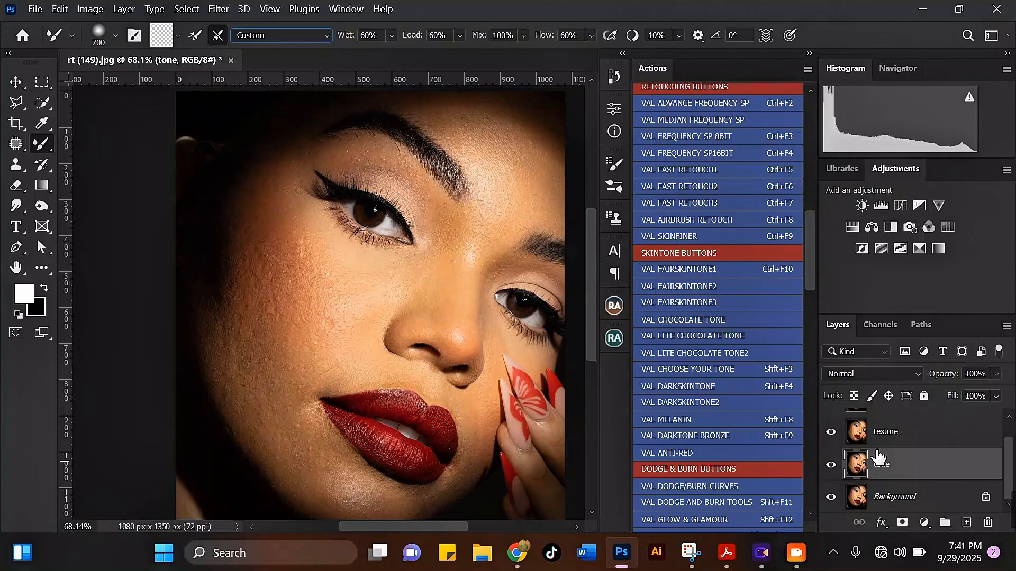
left_click(831, 432)
left_click(219, 9)
mouse_move(253, 213)
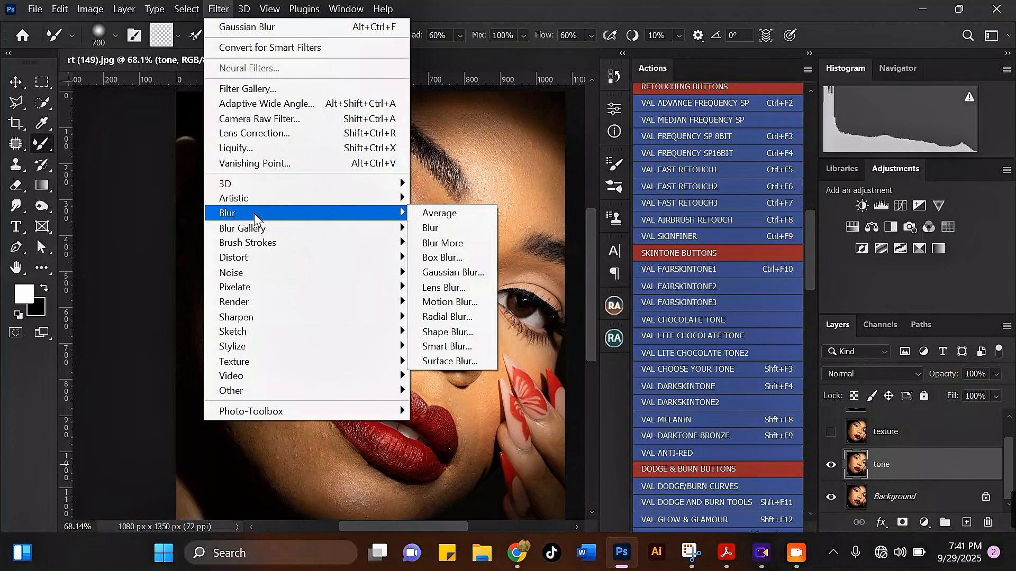
left_click(453, 273)
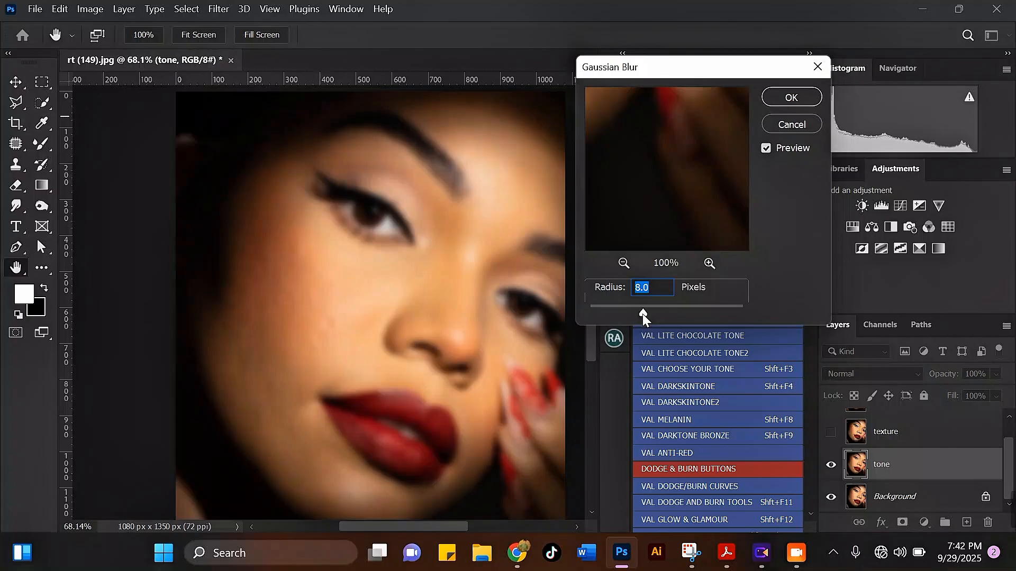
left_click_drag(642, 313, 629, 310)
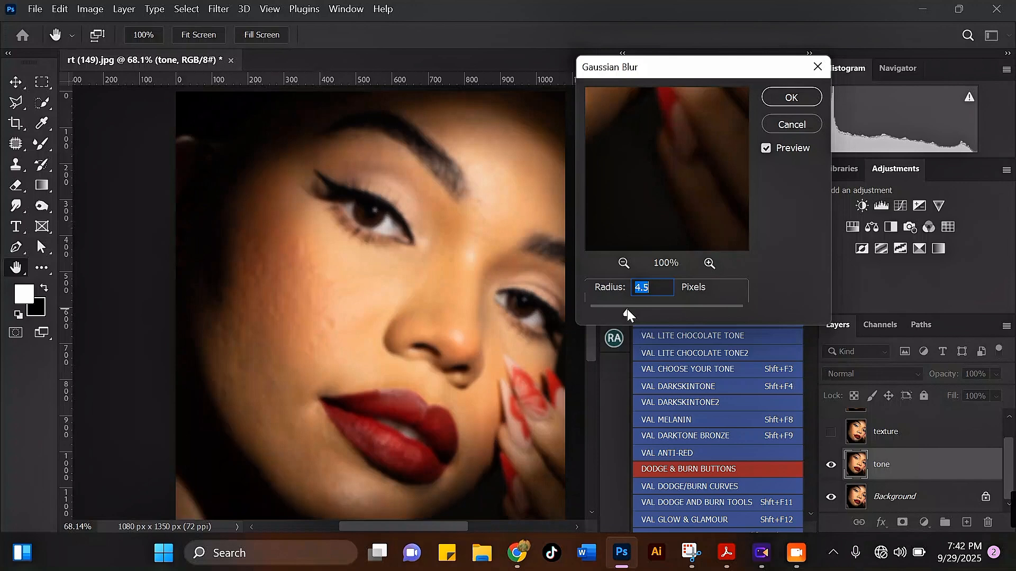
left_click_drag(628, 314, 626, 314)
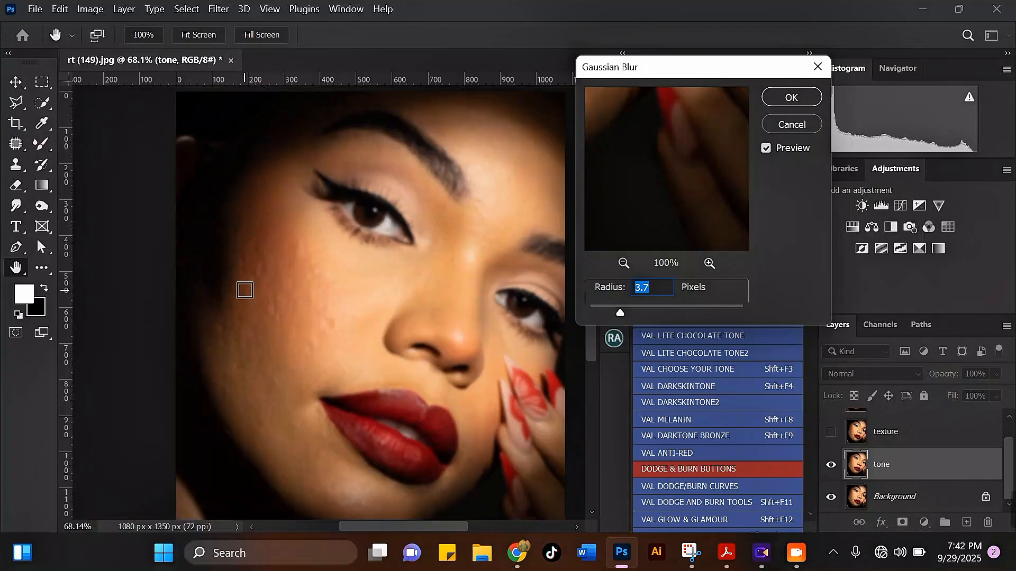
key("ctrl+plus")
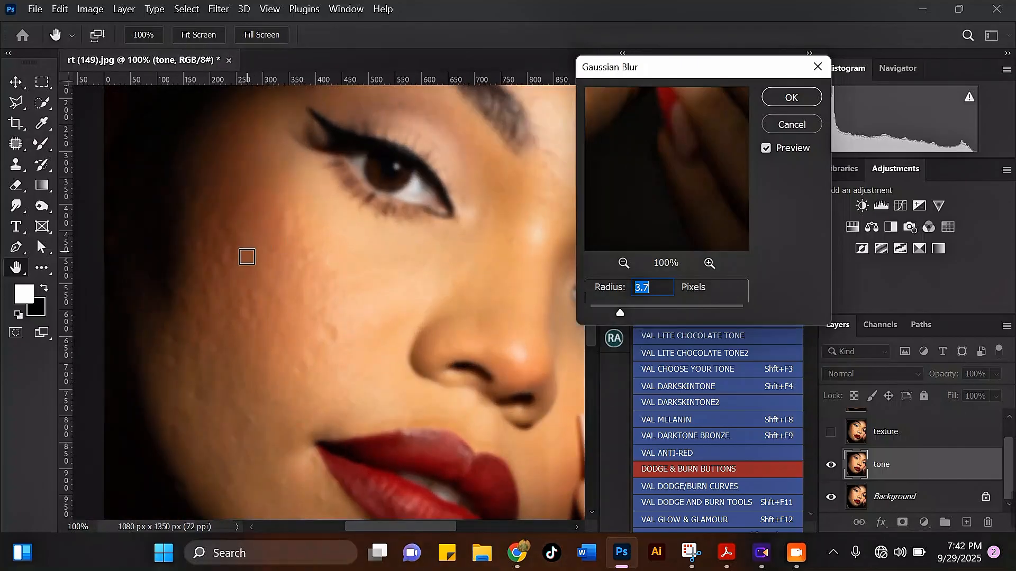
left_click(789, 99)
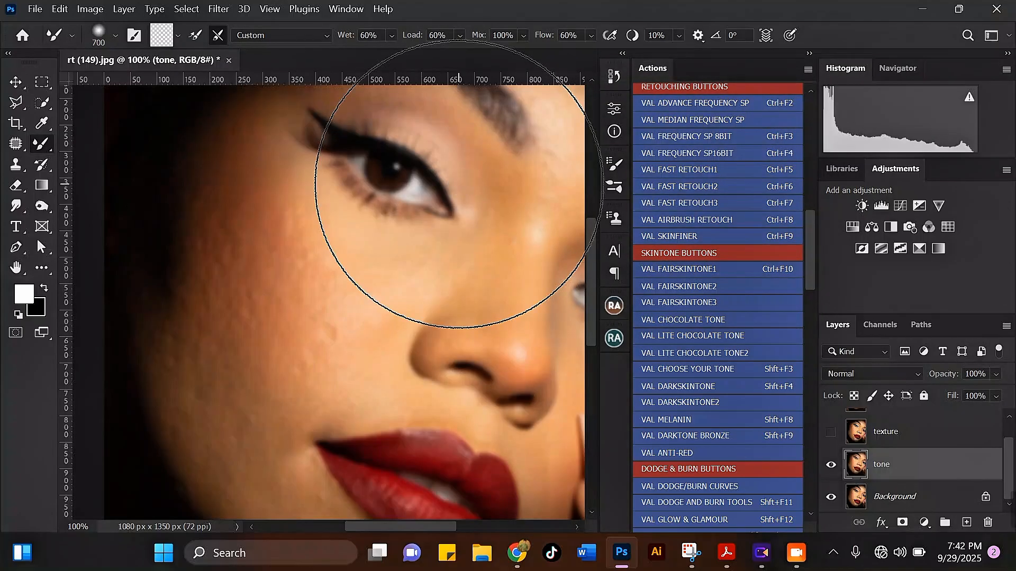
Turn the texture layer's visibility back on and make it the active layer
scroll(402, 174, "down", 6)
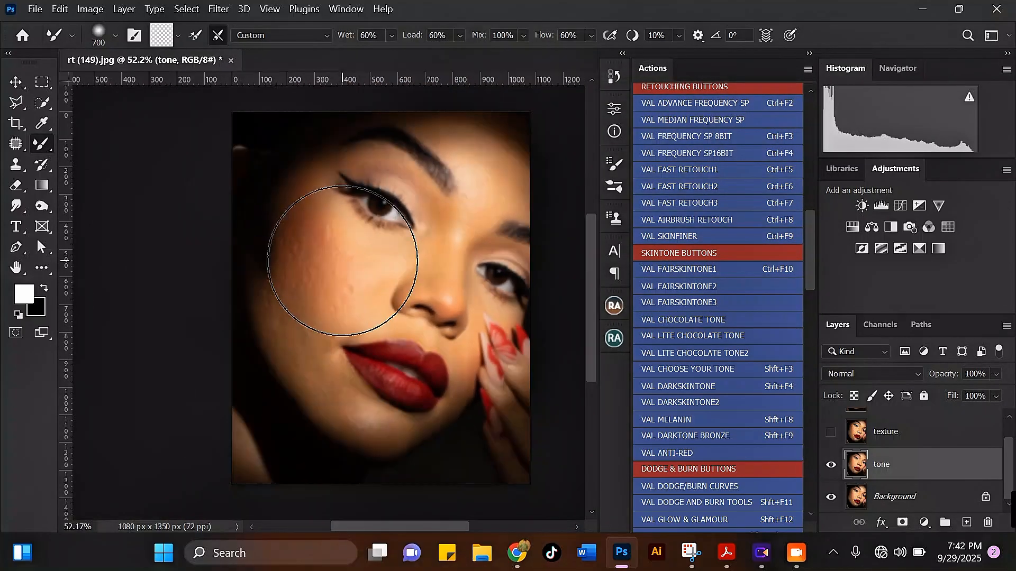
left_click(830, 432)
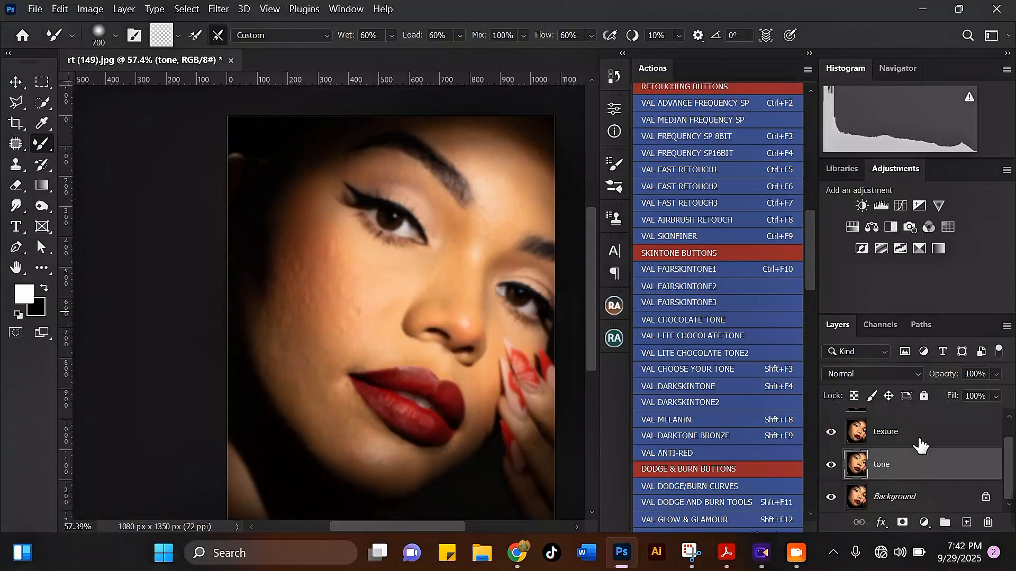
left_click(940, 440)
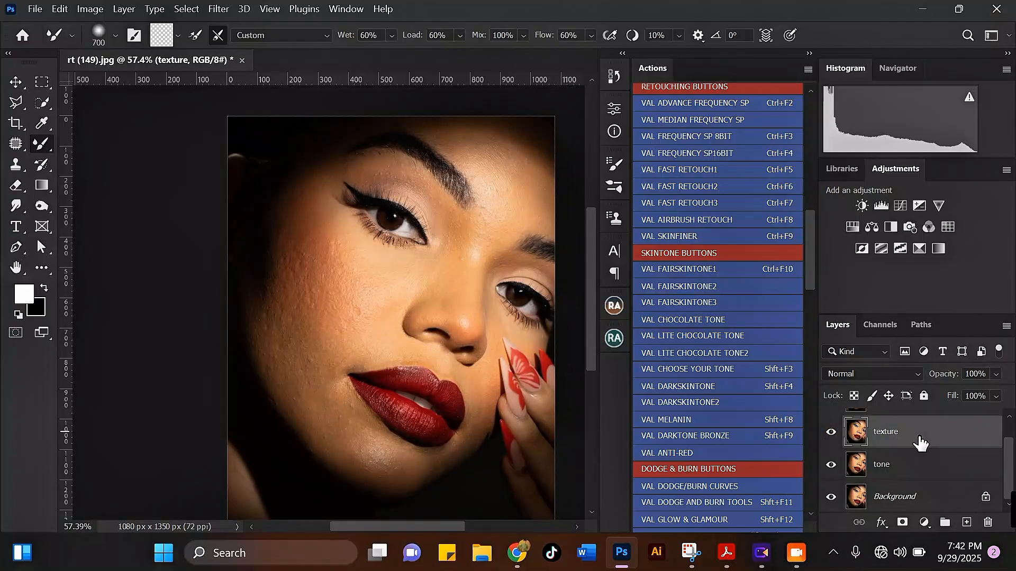
Use Apply Image on the texture layer with source layer tone, Subtract blending, scale 2 and offset 128, and set its blend mode to Linear Light
left_click(89, 9)
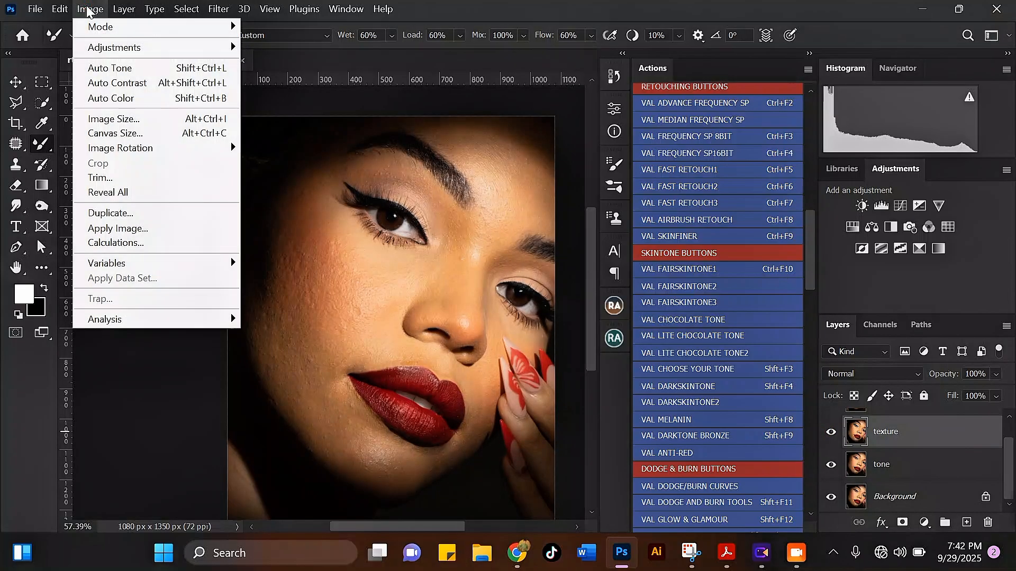
left_click(127, 233)
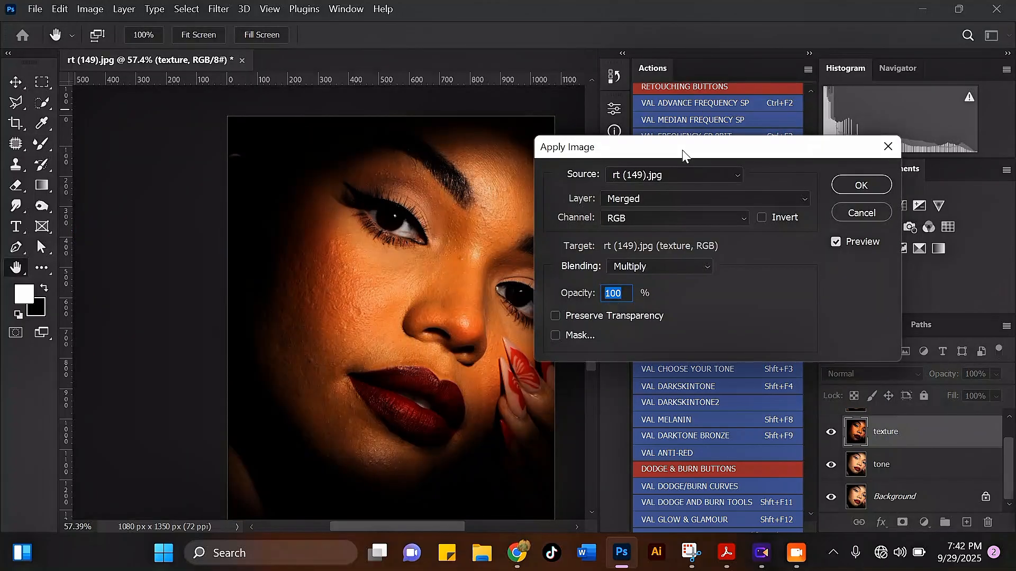
left_click_drag(682, 149, 693, 47)
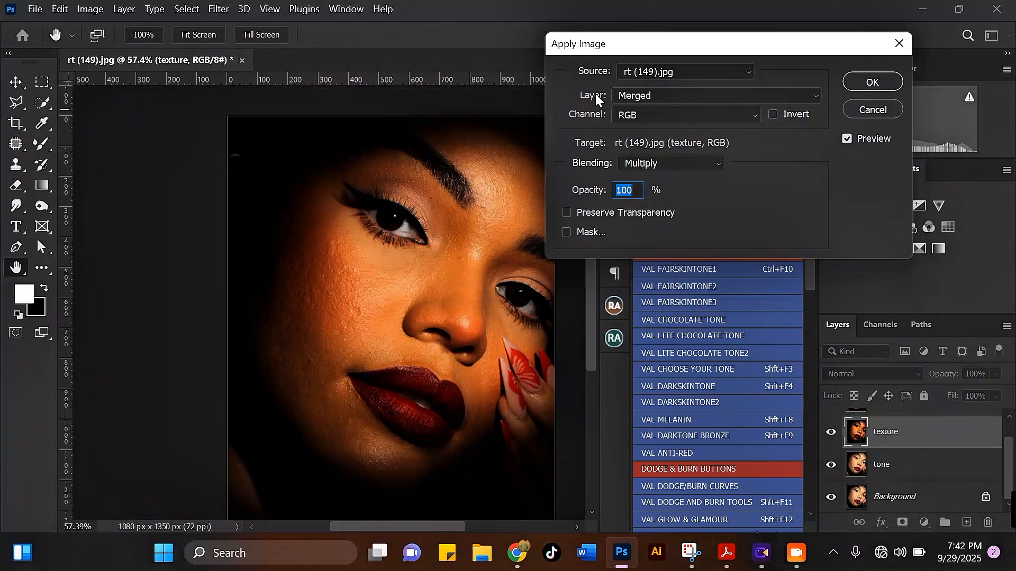
left_click(636, 97)
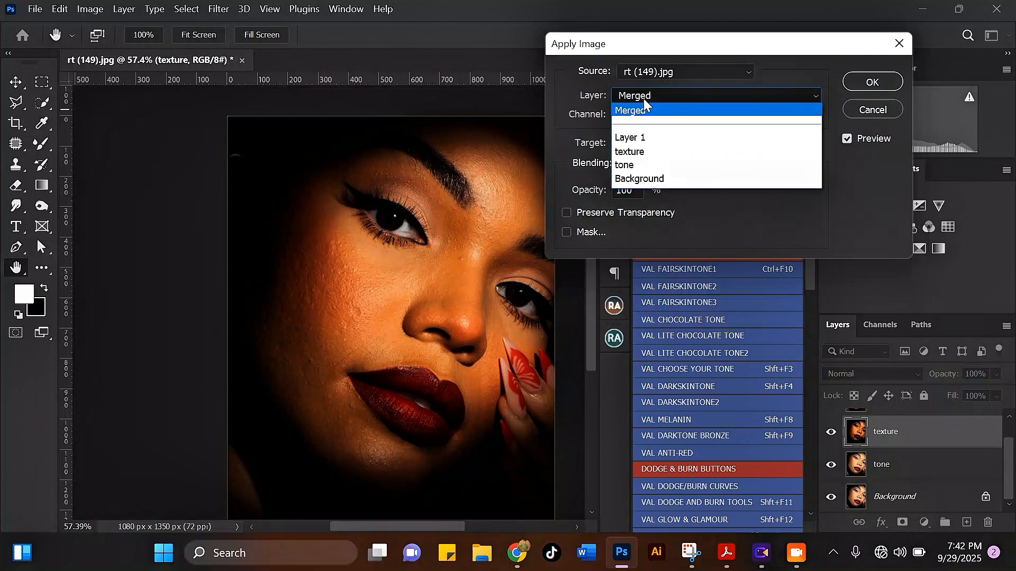
left_click(629, 166)
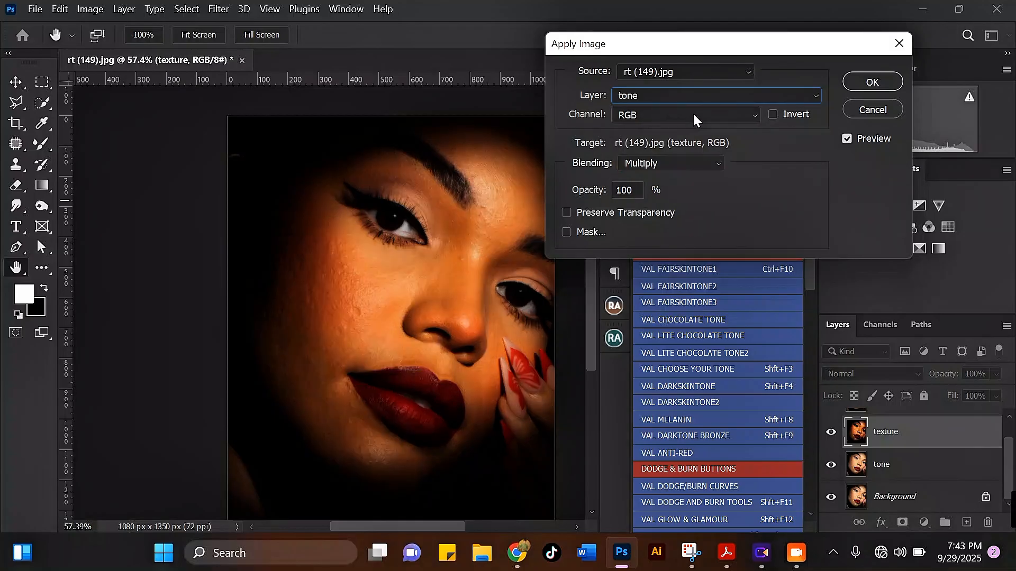
left_click(647, 166)
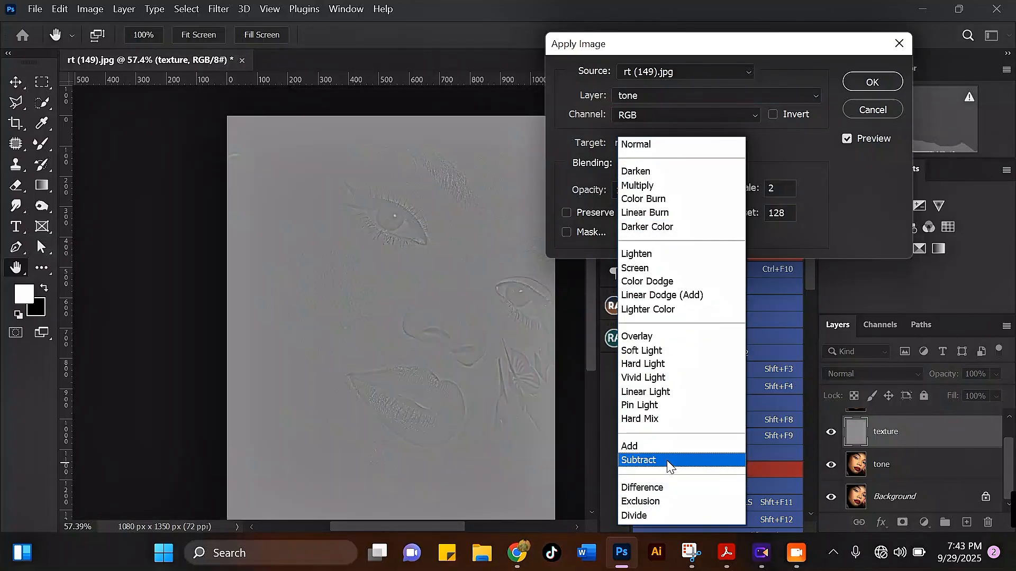
left_click(659, 462)
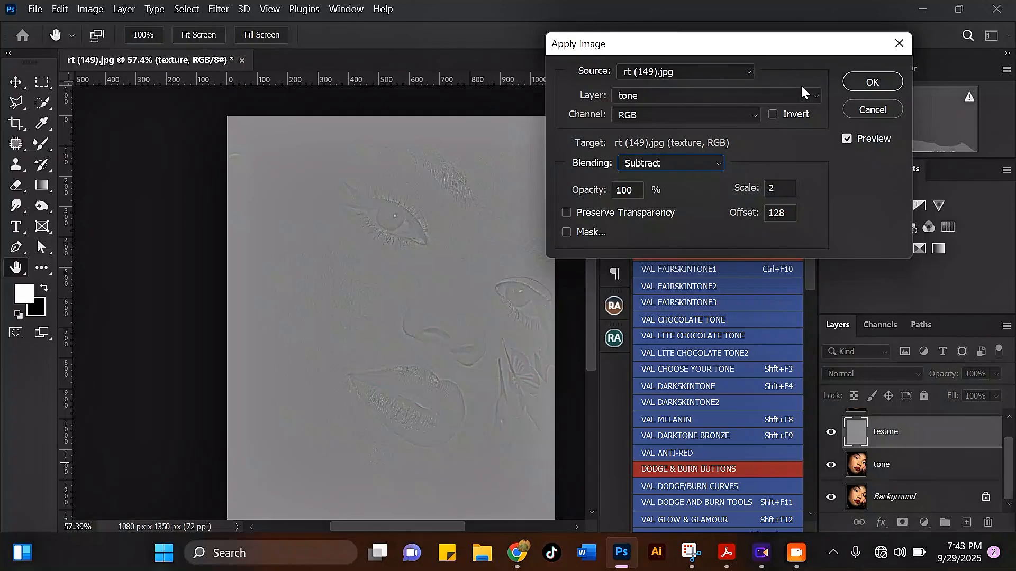
left_click_drag(727, 45, 757, 153)
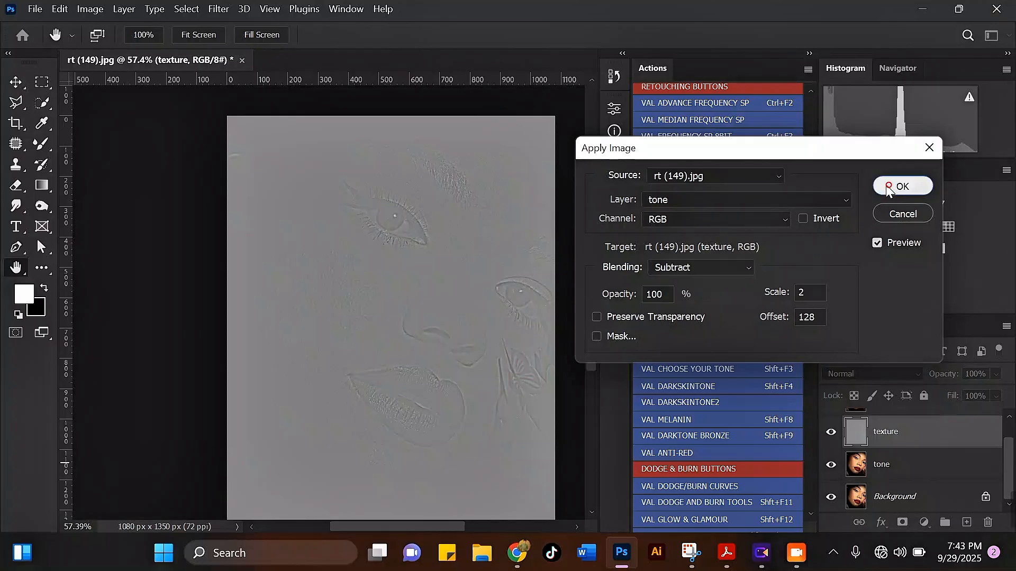
left_click(903, 186)
left_click(885, 374)
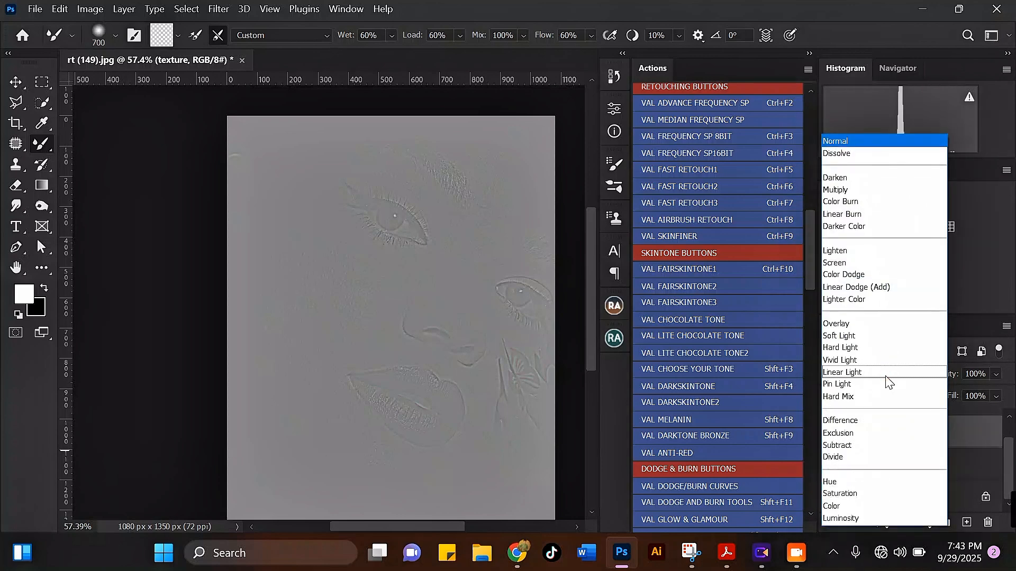
left_click(857, 372)
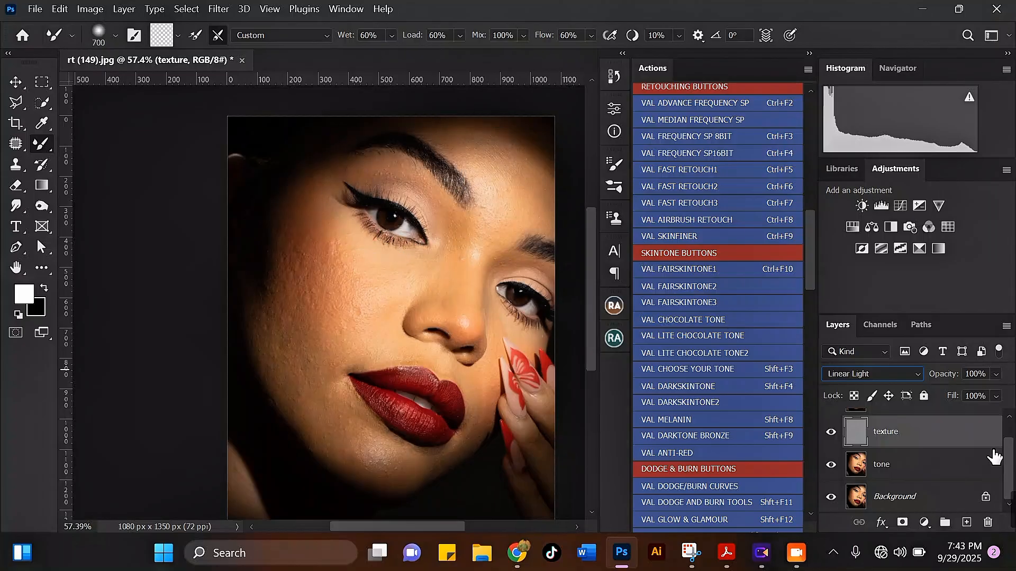
Delete the texture and tone layers and switch to the Move tool
left_click_drag(972, 442, 988, 523)
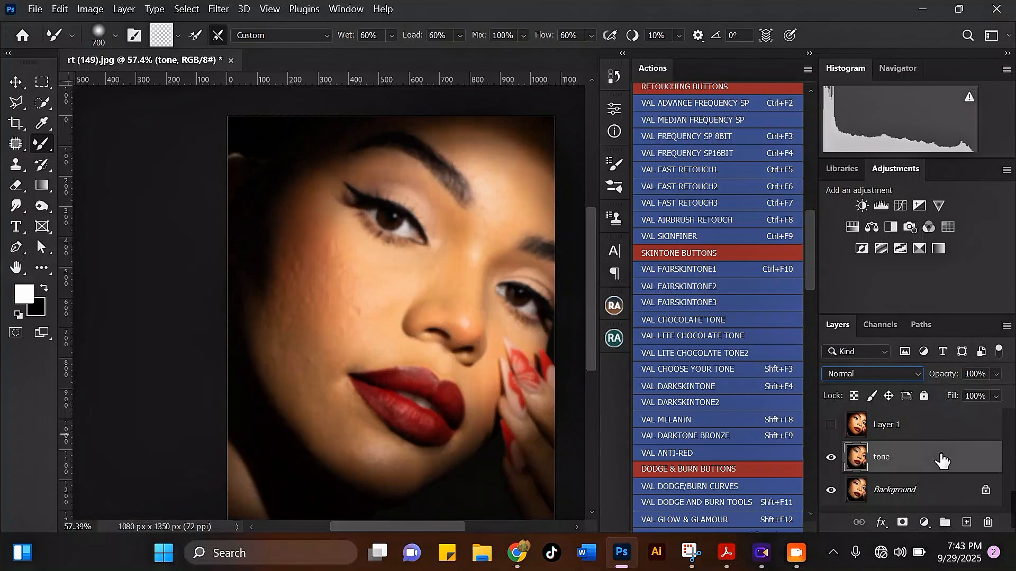
left_click_drag(941, 458, 986, 521)
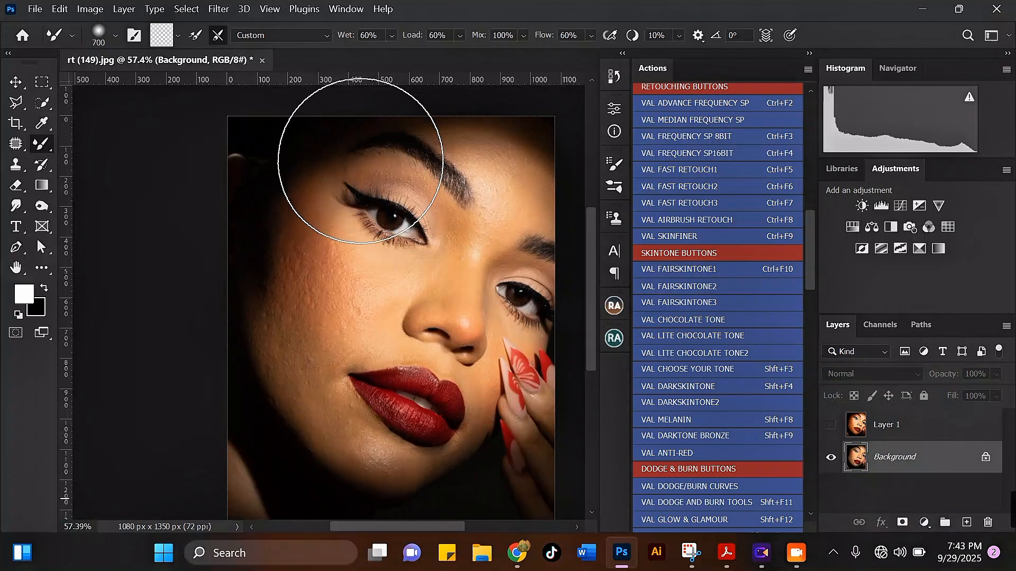
left_click(15, 84)
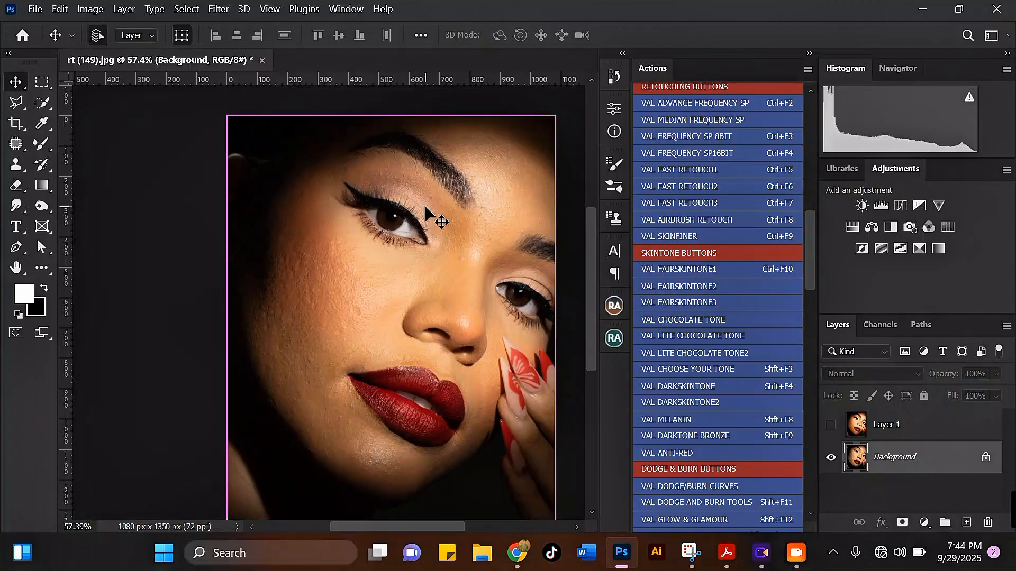
Create two copies of the Background layer, renaming the lower one "tone" and the upper one "texture"
key("ctrl+j")
key("ctrl+j")
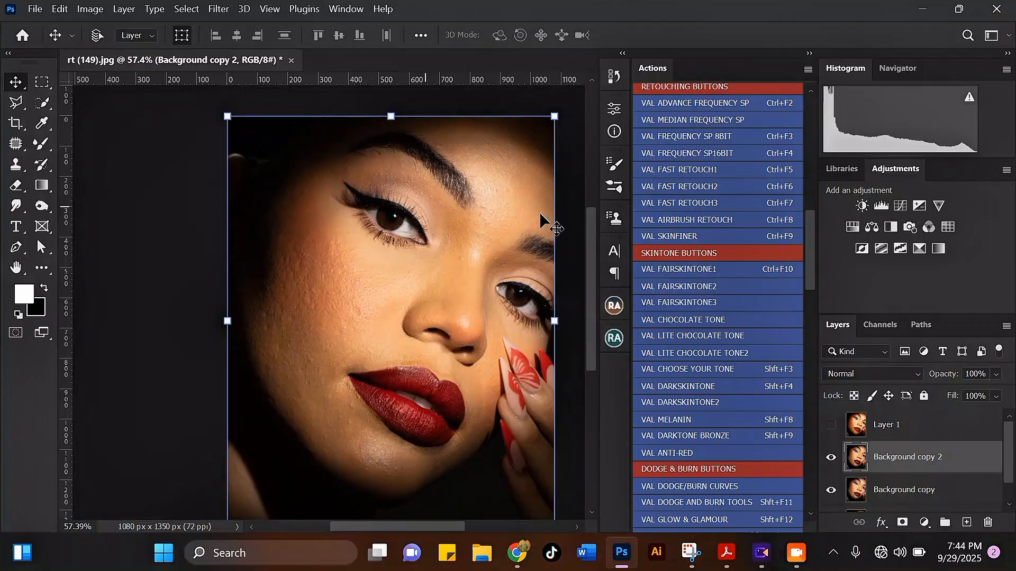
scroll(1013, 458, "down", 1)
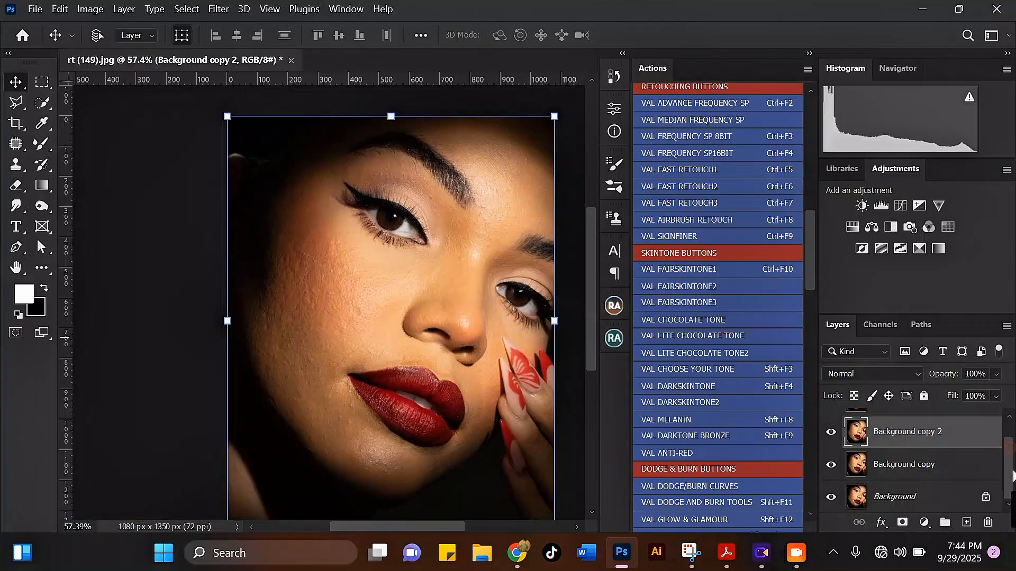
double_click(906, 466)
type("t")
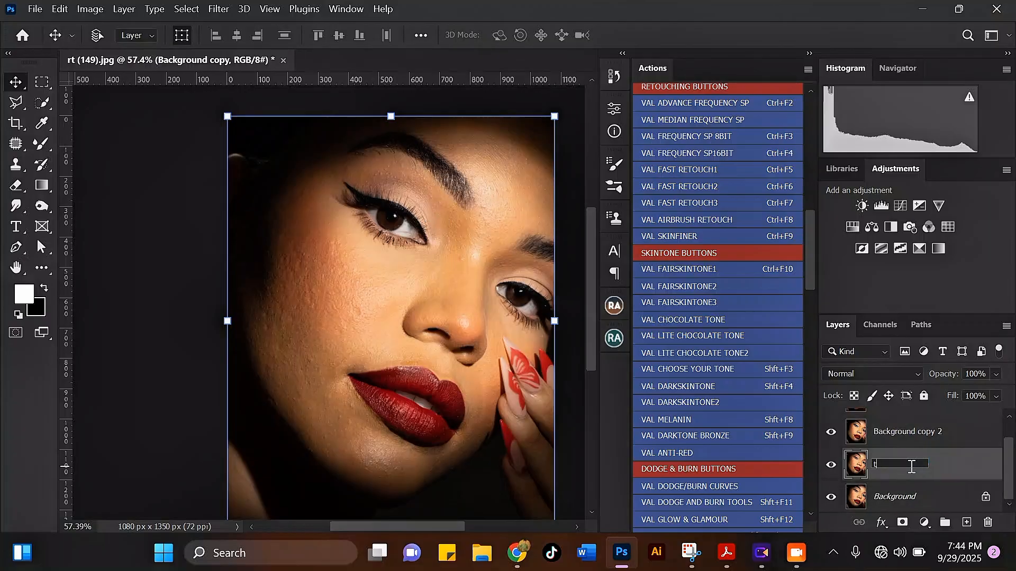
type("one")
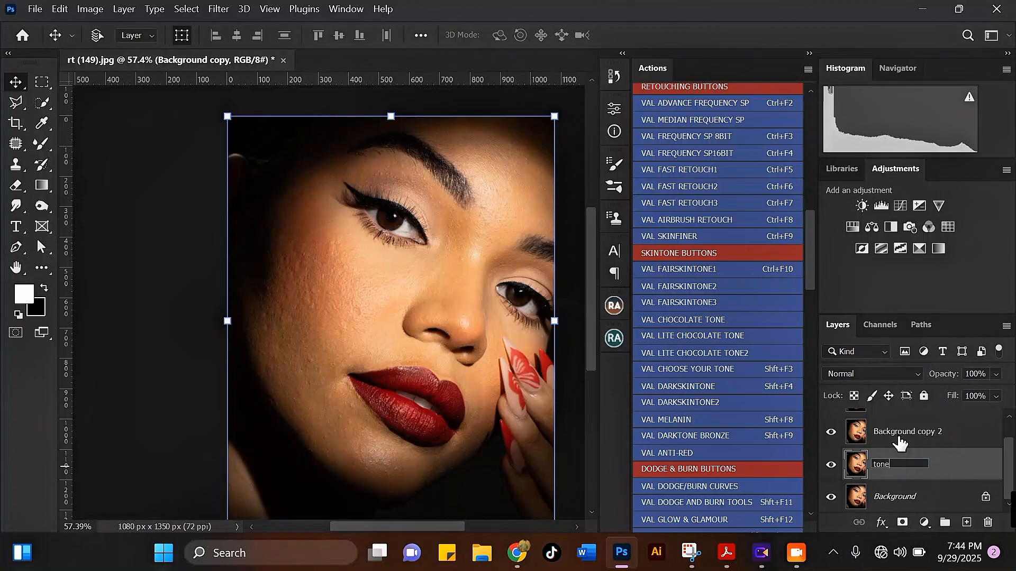
double_click(904, 432)
type("textu")
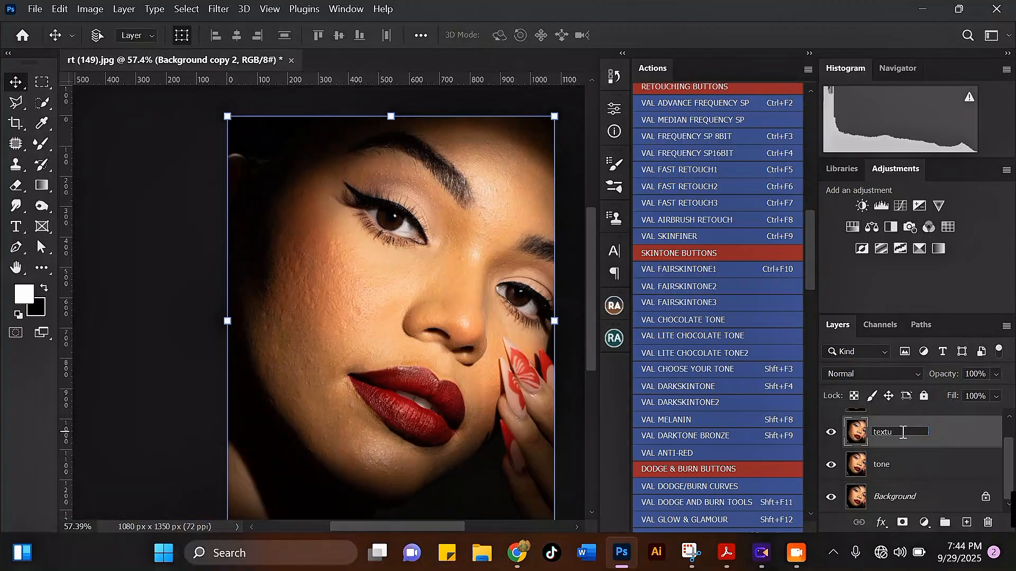
type("re")
Hide the texture layer and blur the tone layer with a 3.7-pixel Gaussian Blur
left_click(830, 432)
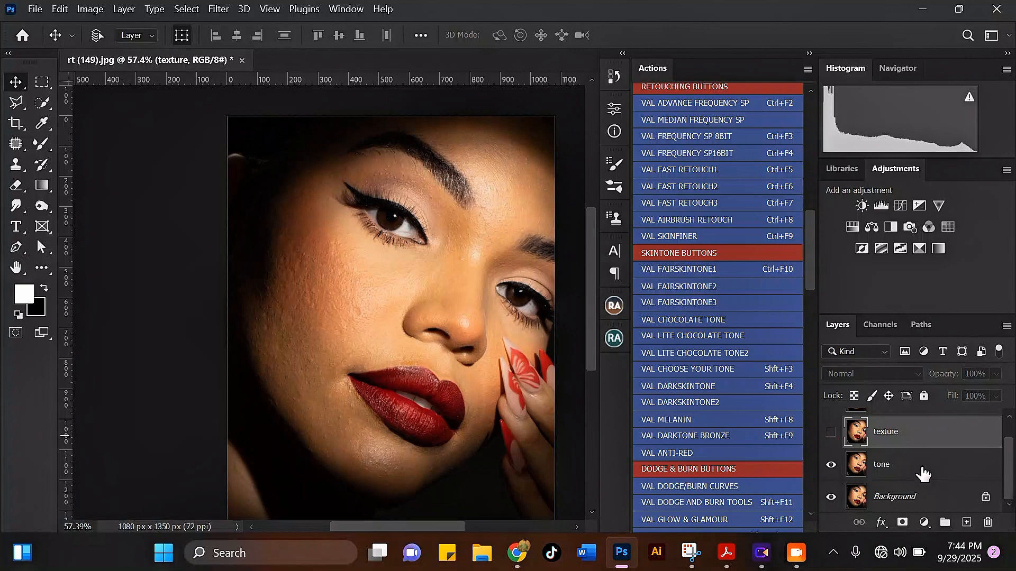
left_click(954, 475)
left_click(219, 9)
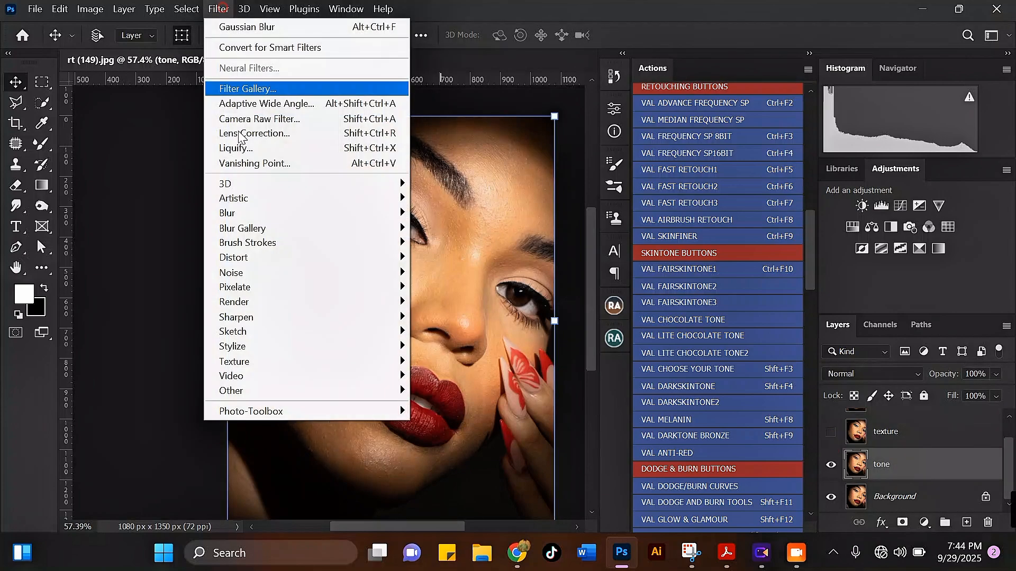
mouse_move(273, 214)
left_click(450, 272)
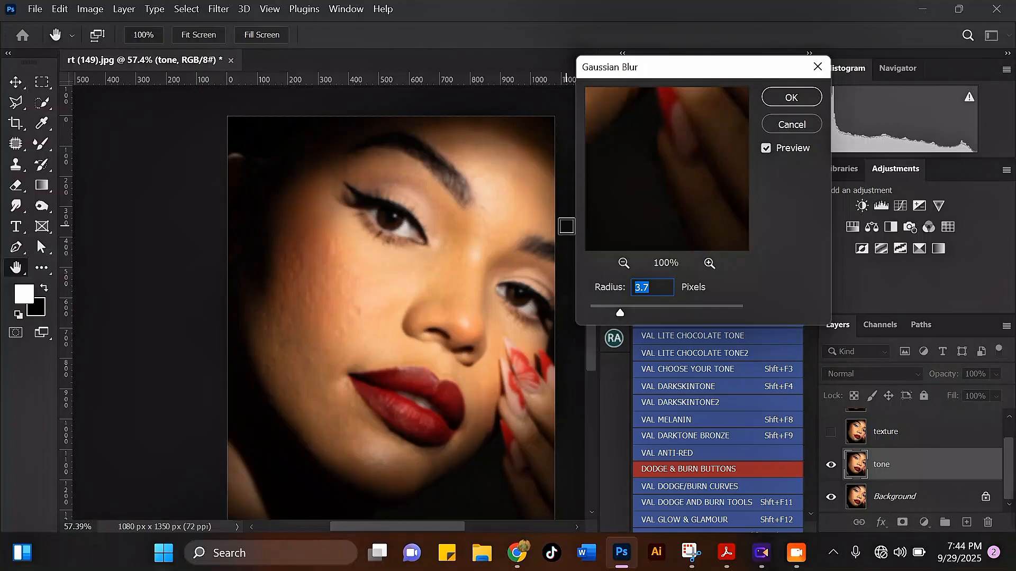
left_click(775, 98)
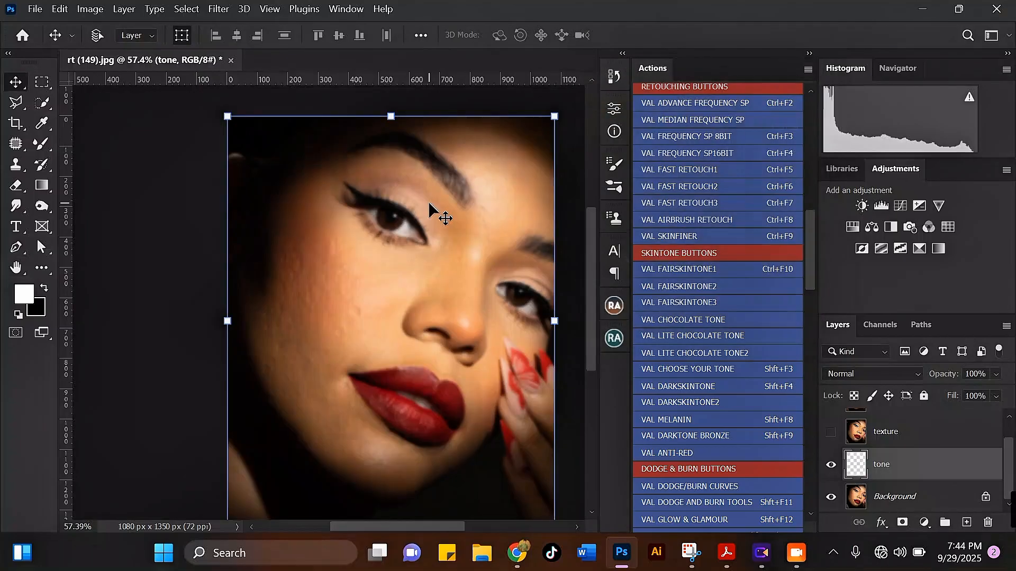
Show the texture layer and use Apply Image on it with the inverted tone layer, Add blending, scale 2 and offset 0
left_click(910, 436)
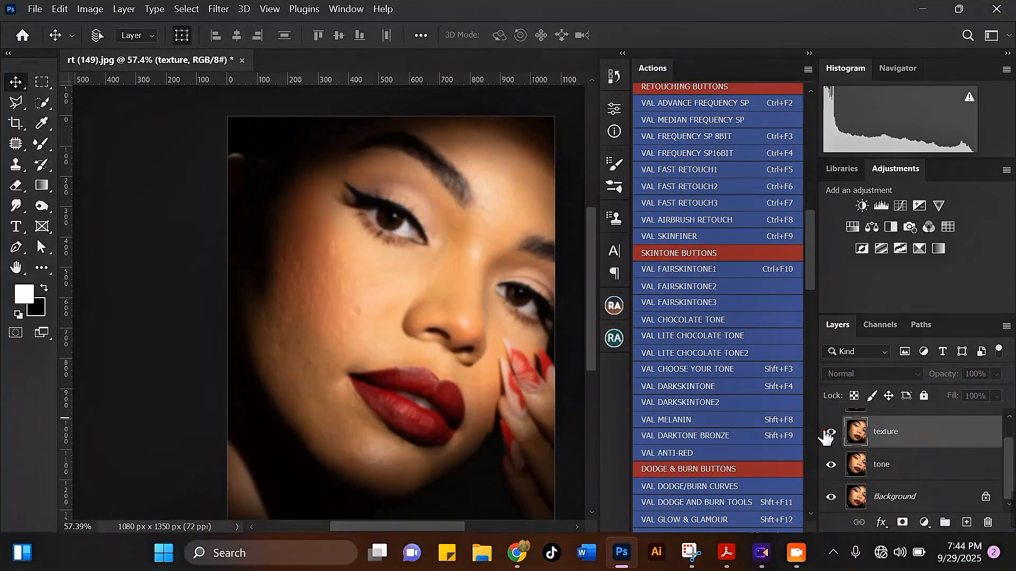
left_click(830, 433)
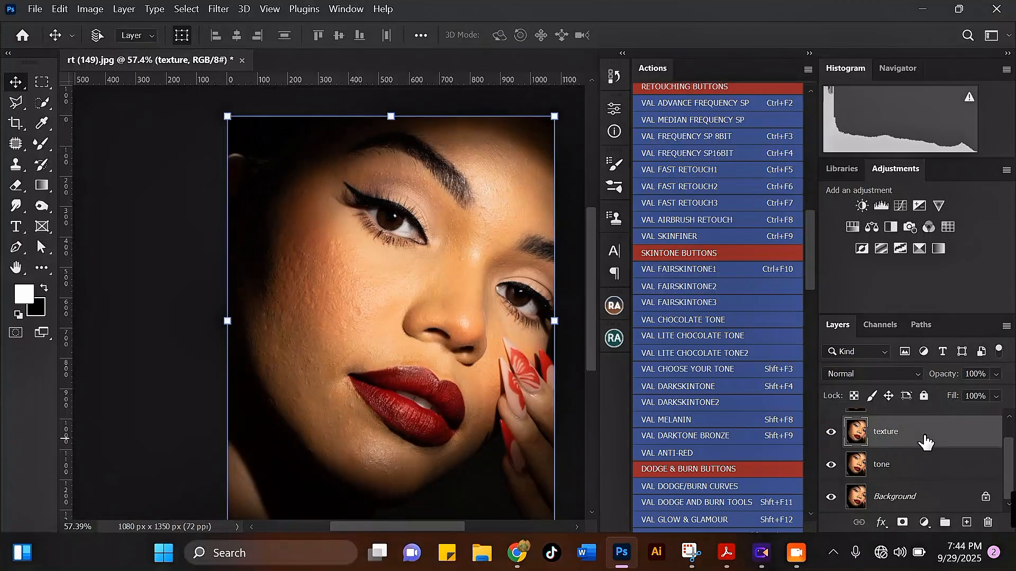
left_click(82, 11)
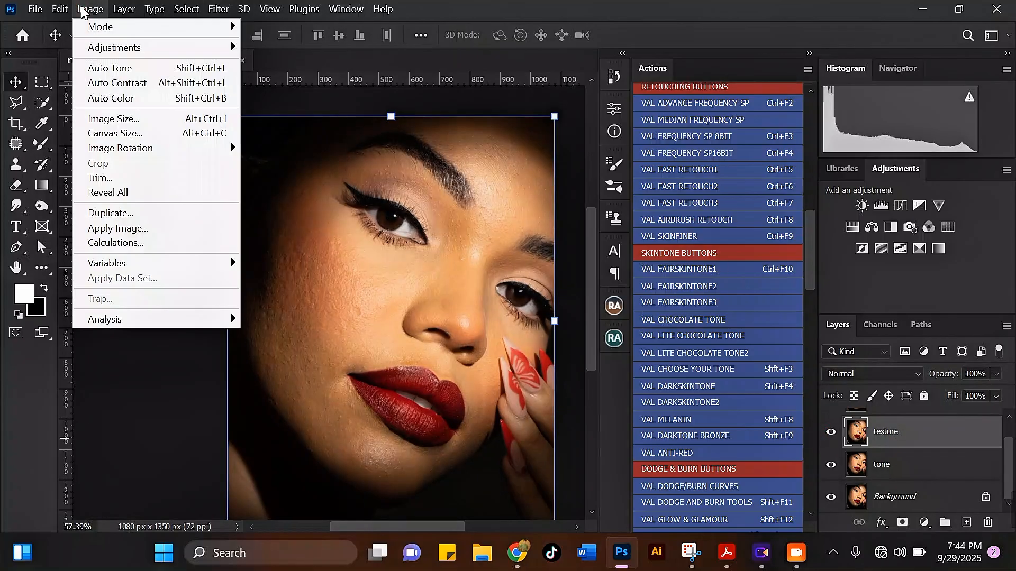
left_click(149, 230)
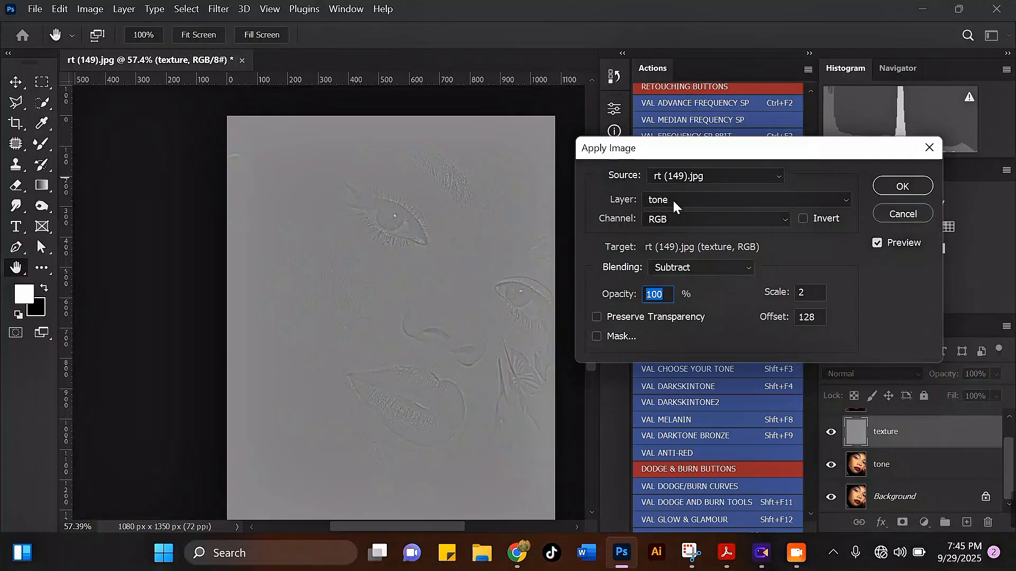
left_click(672, 199)
left_click(667, 270)
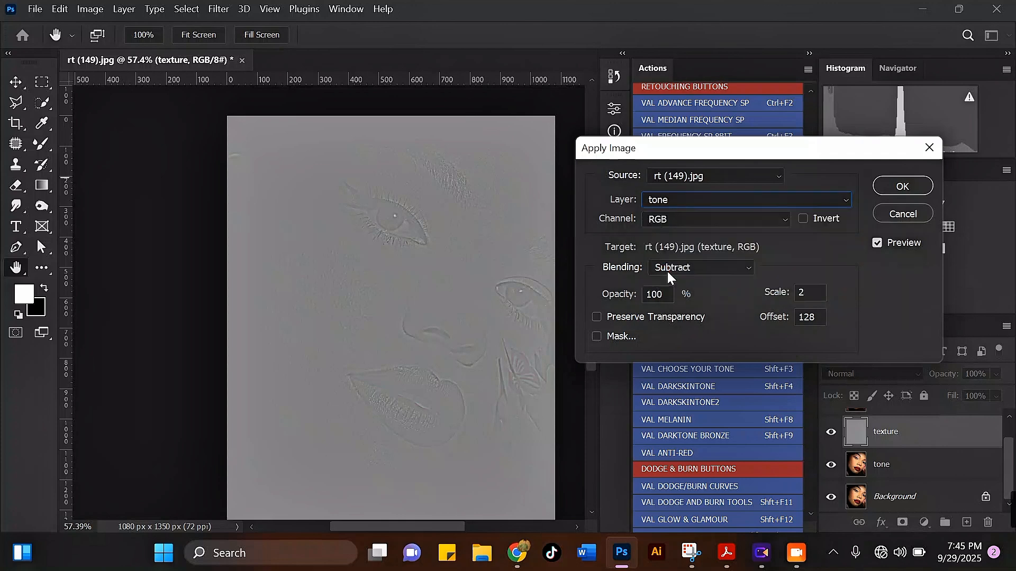
left_click(695, 269)
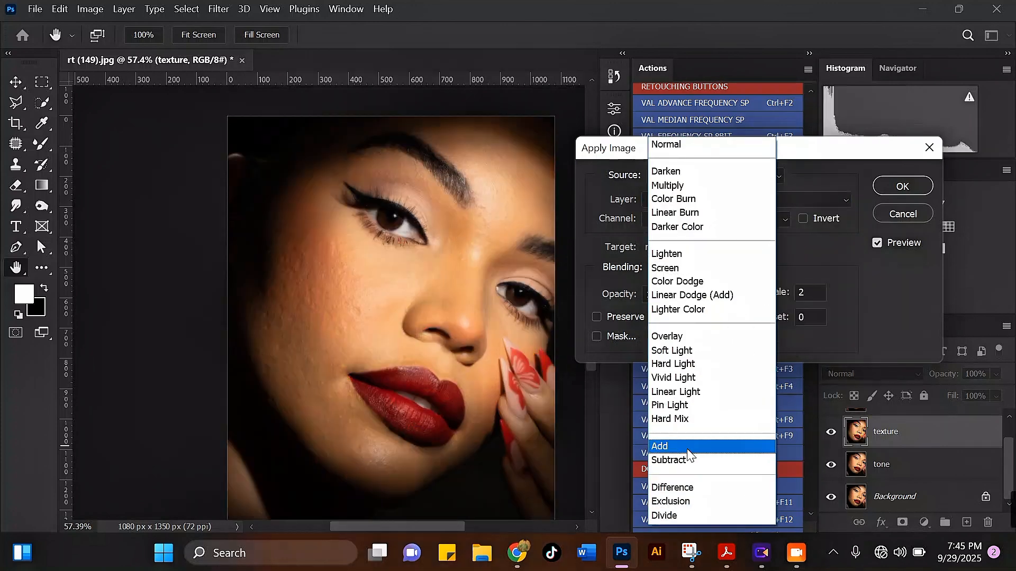
left_click(688, 447)
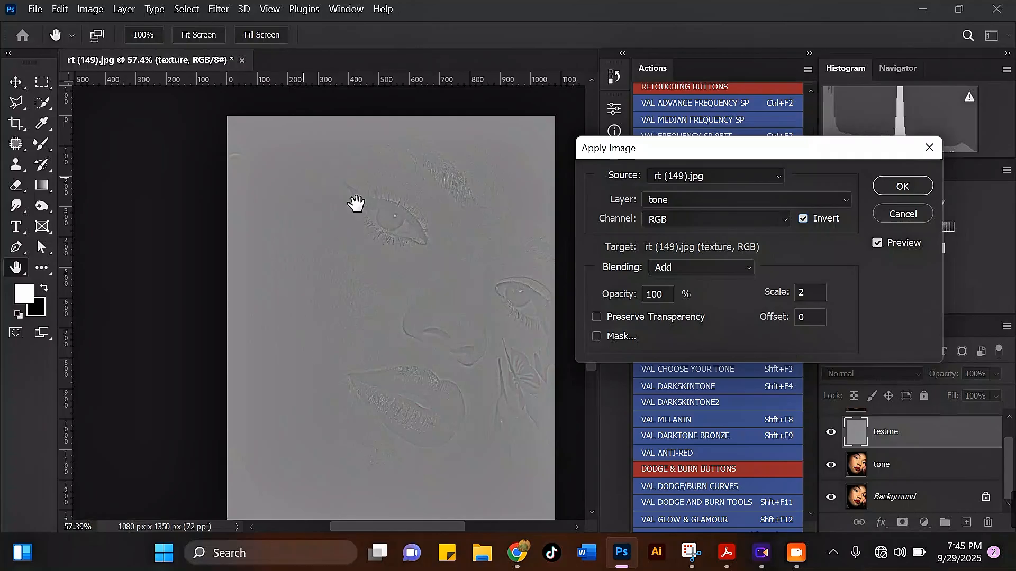
left_click(900, 186)
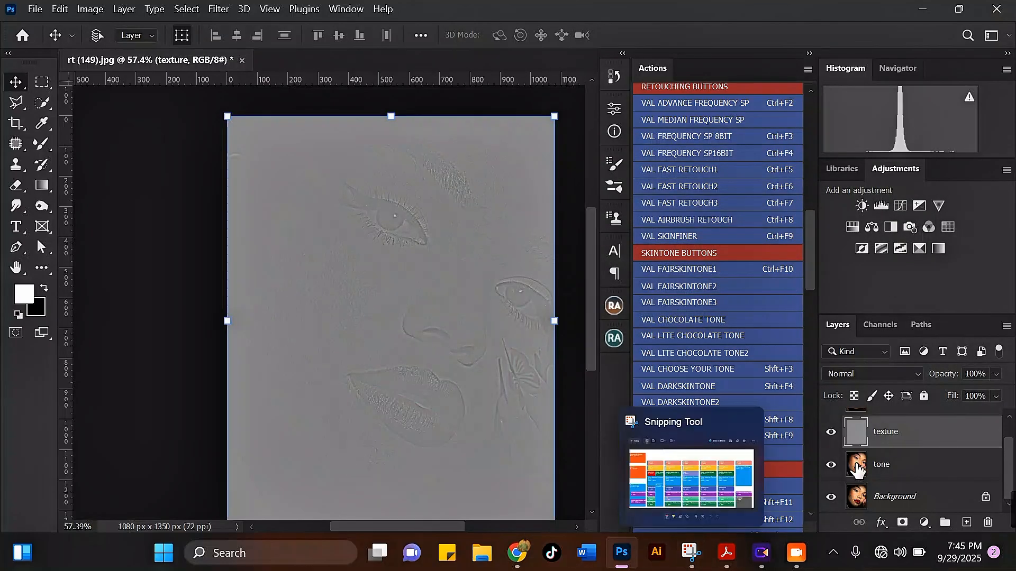
Set the texture layer's blend mode to Linear Light
left_click(866, 376)
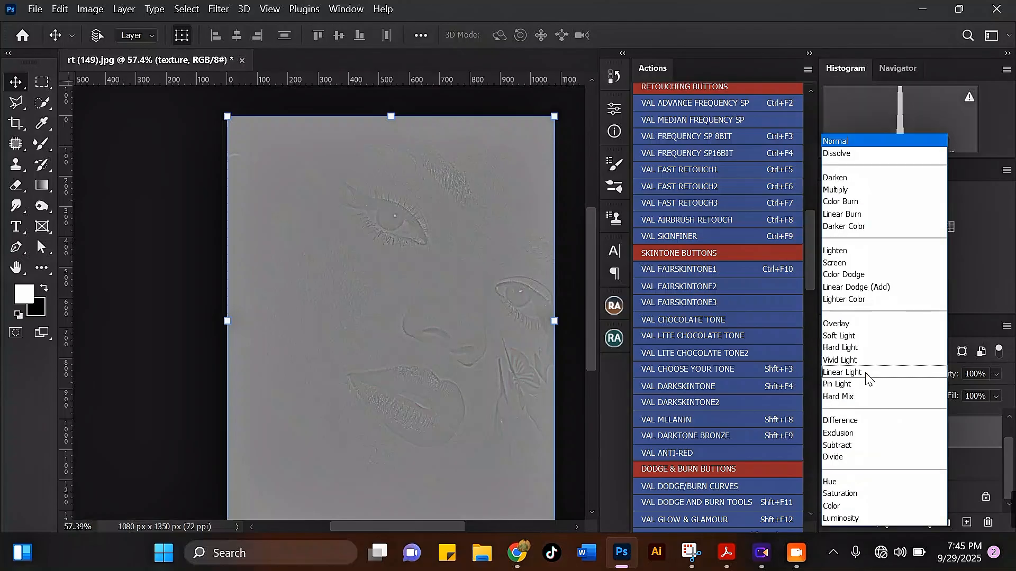
left_click(864, 374)
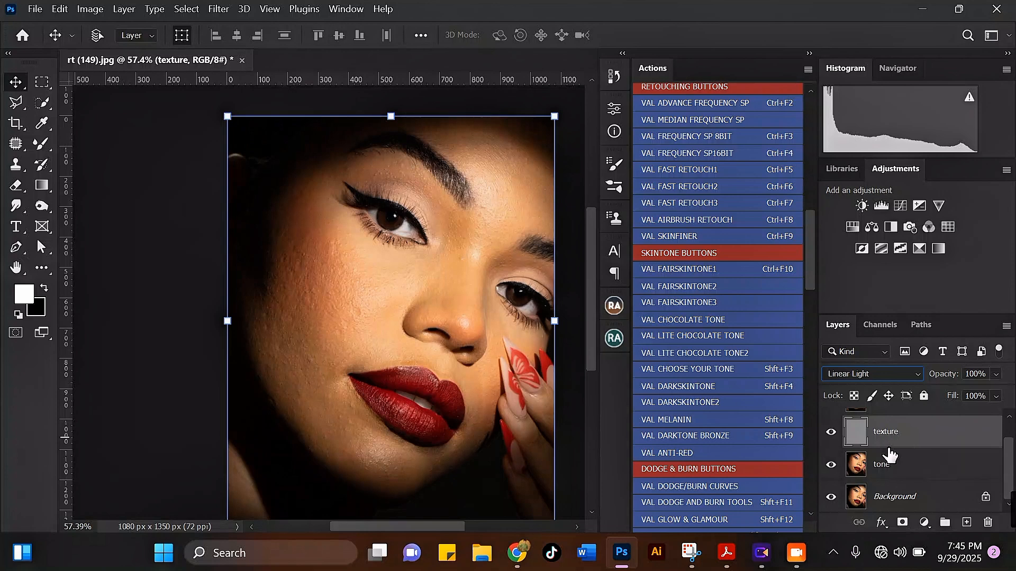
Delete the texture and tone layers
left_click_drag(952, 441, 988, 523)
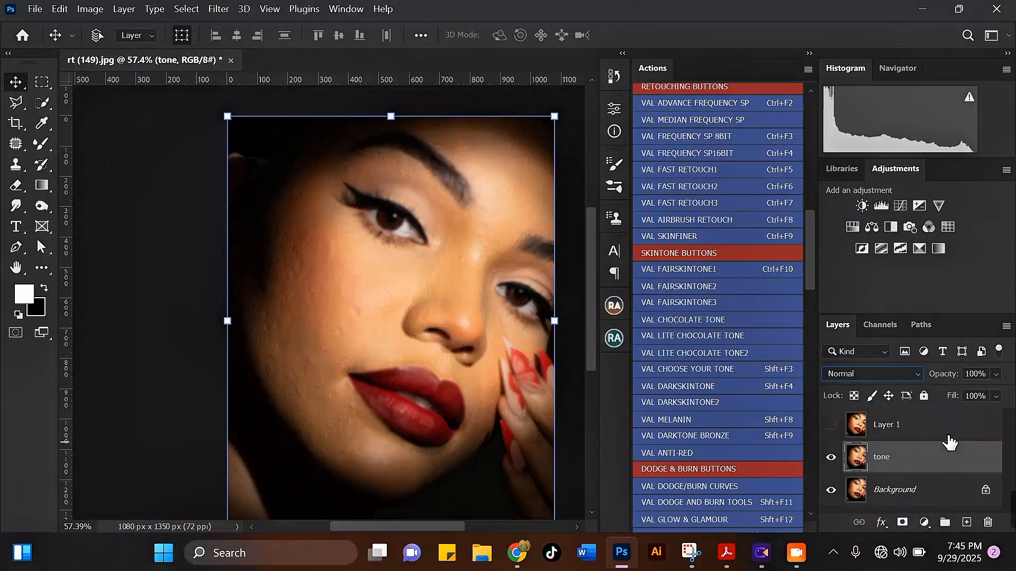
left_click_drag(952, 467, 988, 523)
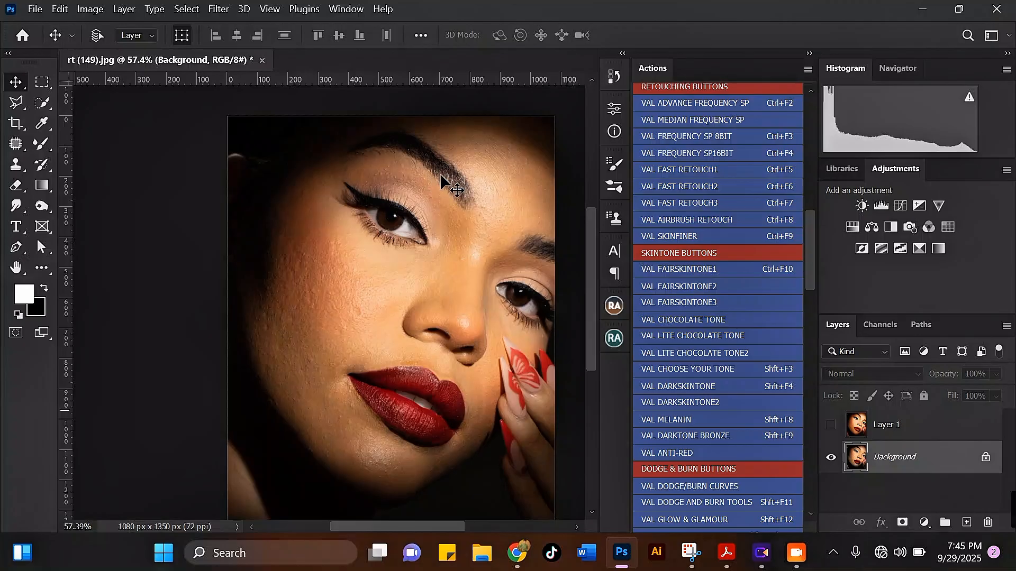
Run the VAL FREQUENCY SP 8BIT action through its messages, setting its Gaussian Blur radius to 3 pixels
scroll(811, 256, "up", 2)
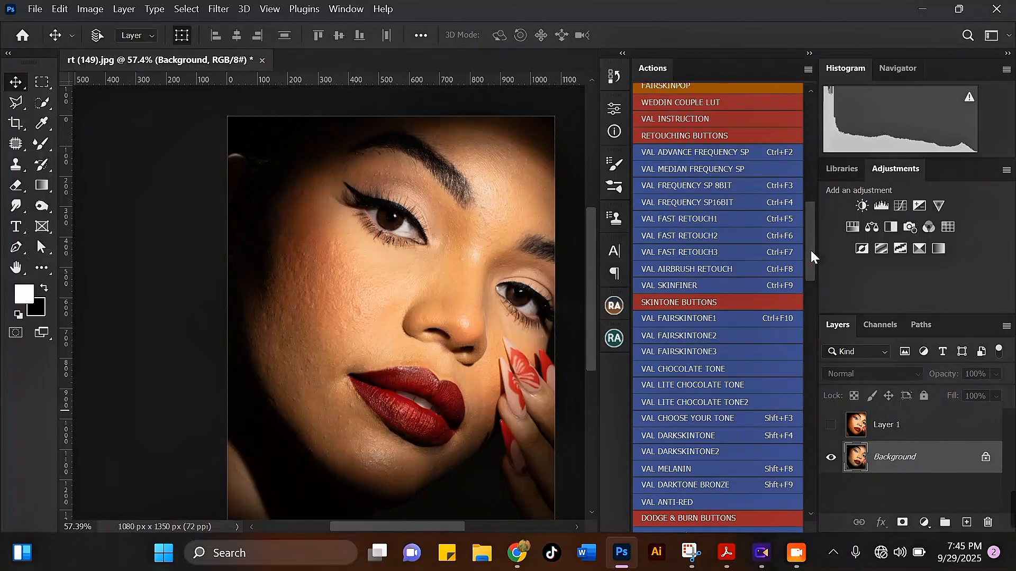
left_click(723, 180)
left_click(560, 263)
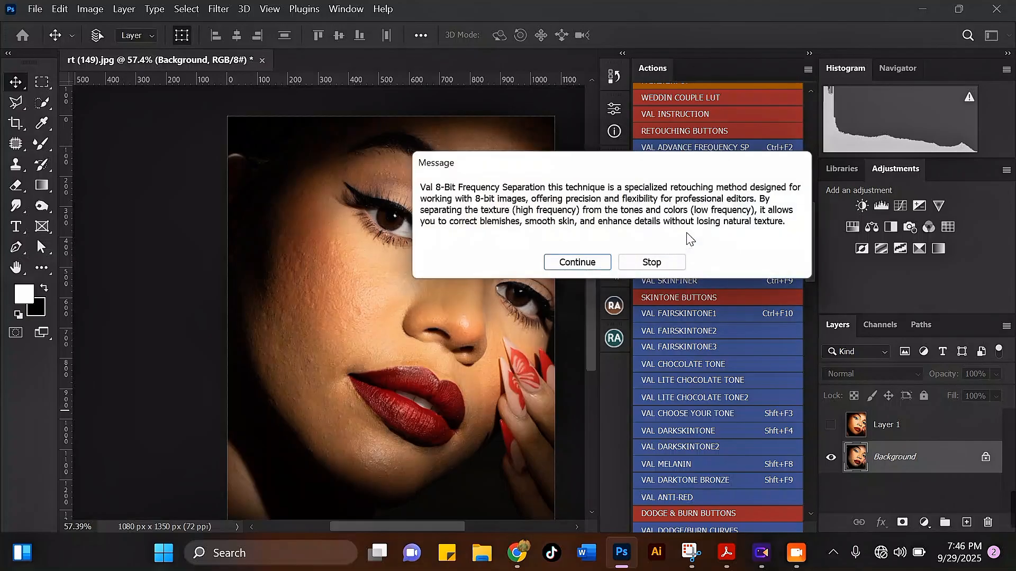
left_click(608, 262)
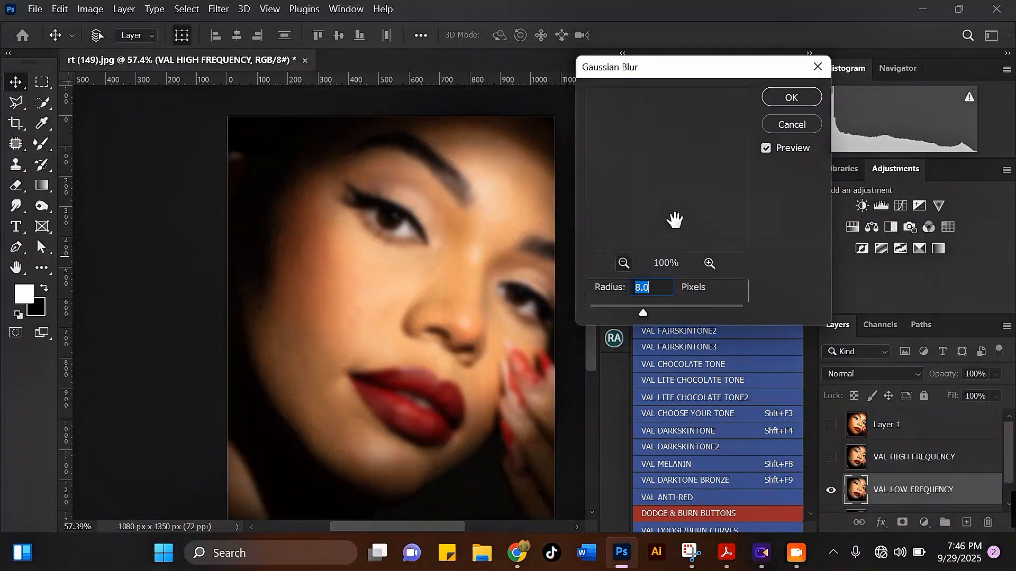
type("3")
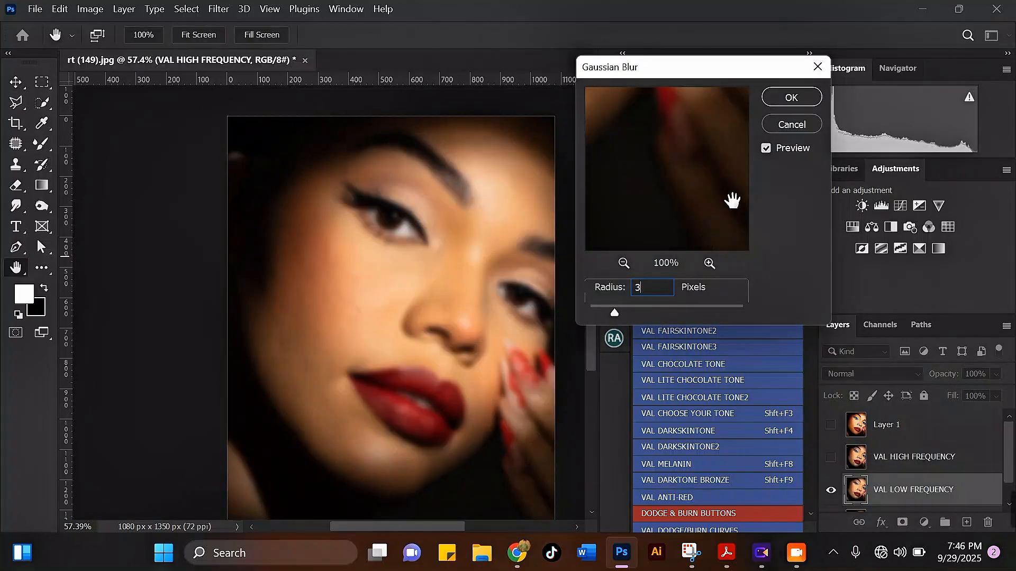
left_click(773, 100)
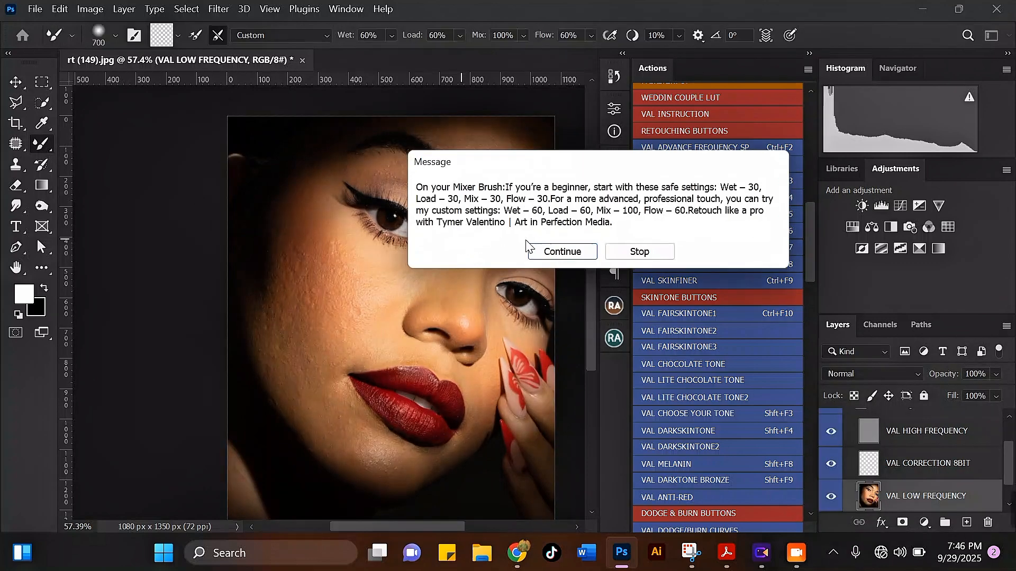
left_click(542, 251)
Draw a freehand Lasso selection with a 10 px feather around the shadowed outer cheek on the VAL LOW FREQUENCY layer
scroll(945, 490, "down", 3)
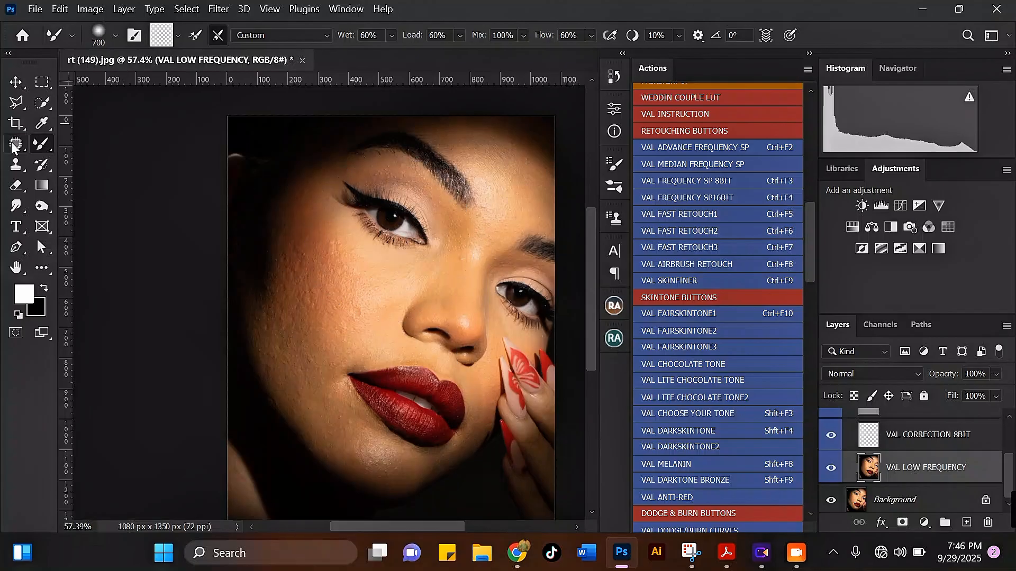
scroll(444, 249, "up", 1)
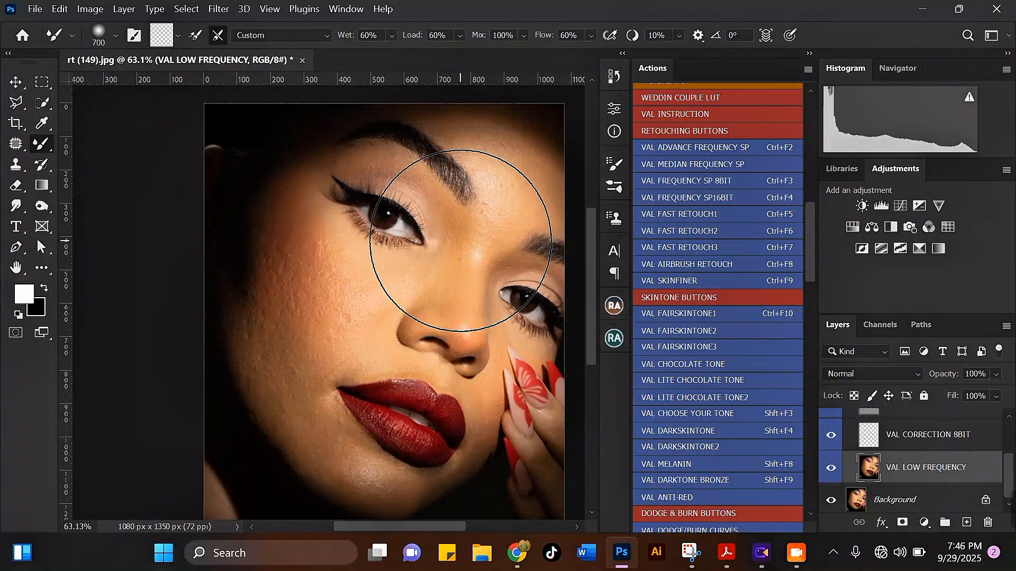
scroll(434, 252, "up", 1)
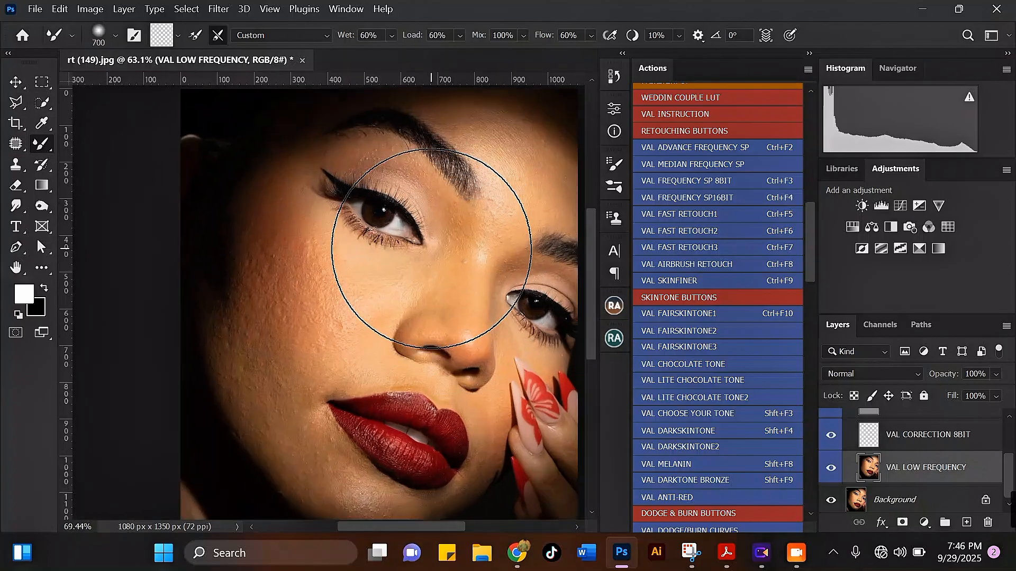
left_click(17, 148)
right_click(17, 147)
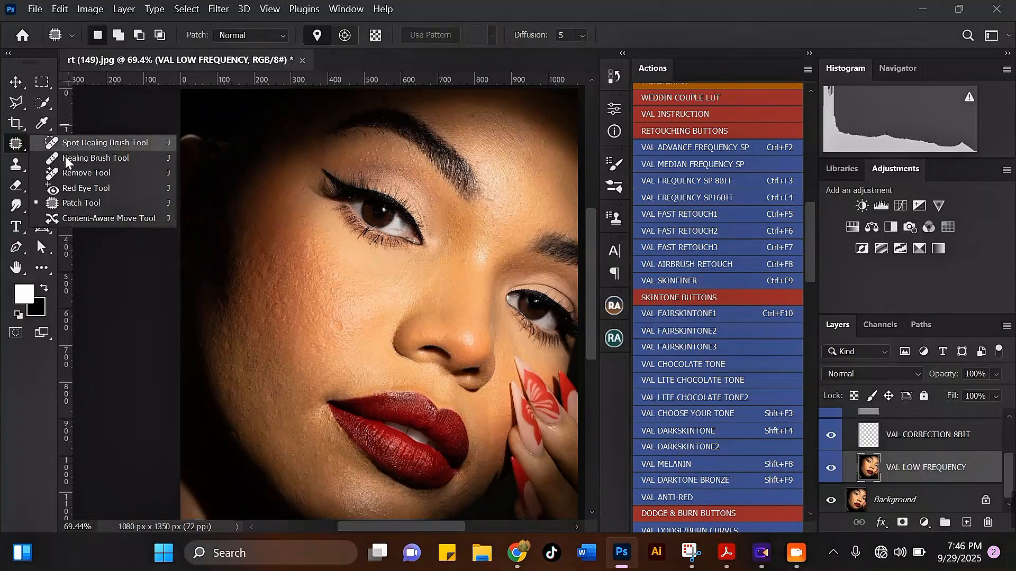
left_click(21, 104)
right_click(22, 104)
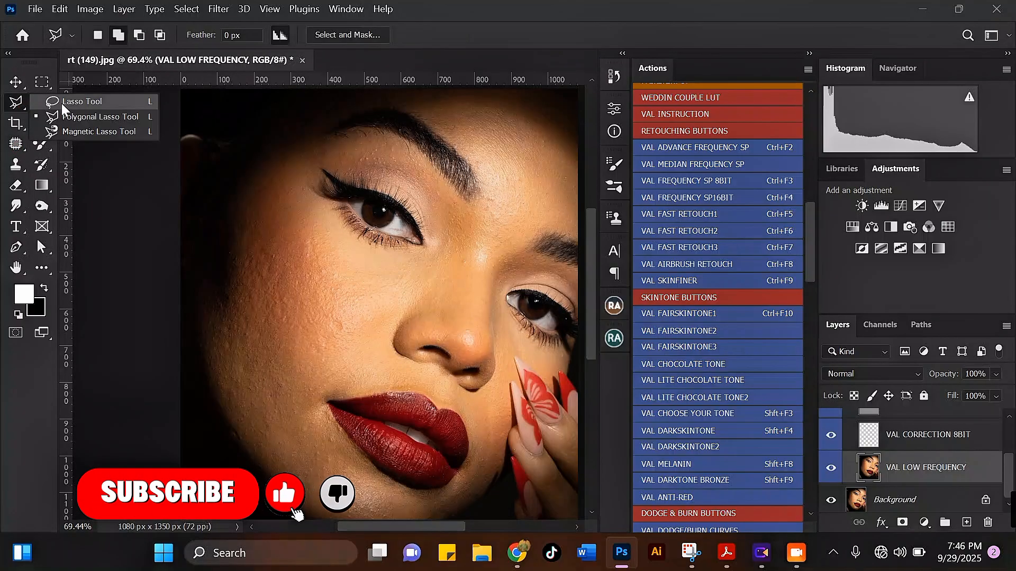
left_click(66, 102)
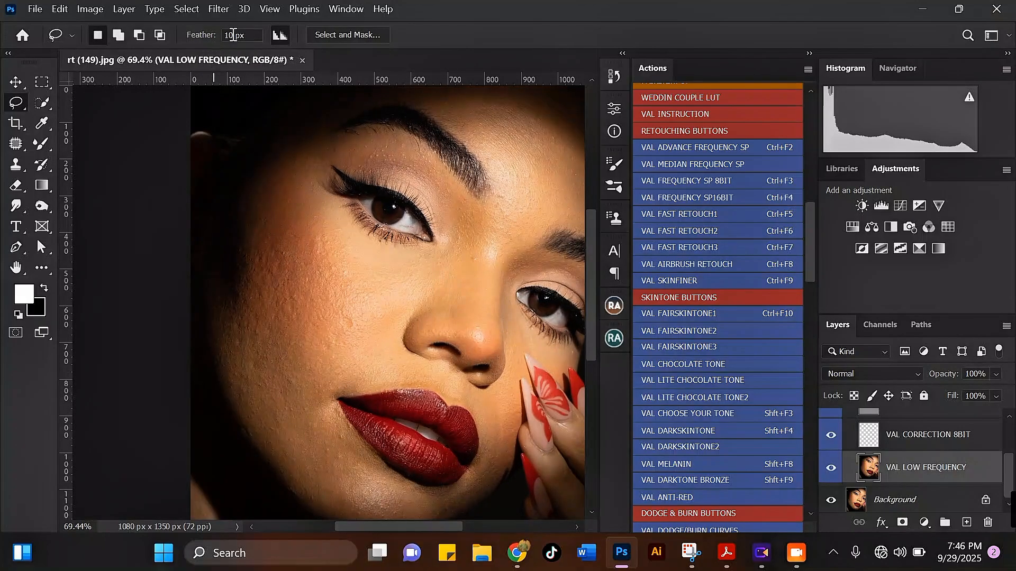
left_click_drag(267, 191, 332, 237)
mouse_move(310, 436)
left_mouse_down()
mouse_move(267, 422)
mouse_move(224, 362)
mouse_move(213, 276)
mouse_move(228, 200)
mouse_move(259, 193)
left_mouse_up()
Smooth the selected outer cheek with a 36-pixel Gaussian Blur and deselect it
left_click(221, 9)
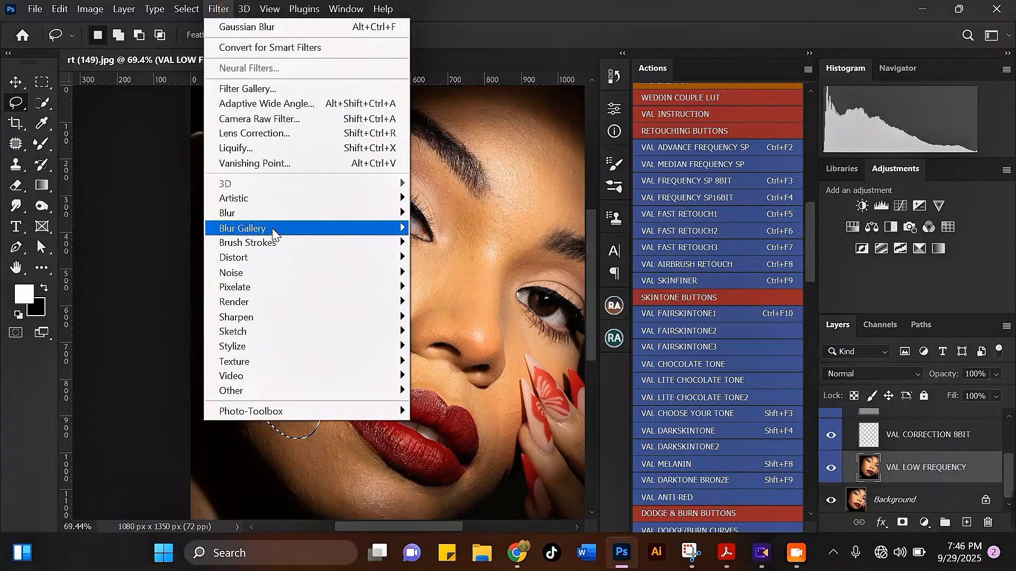
mouse_move(280, 214)
left_click(462, 274)
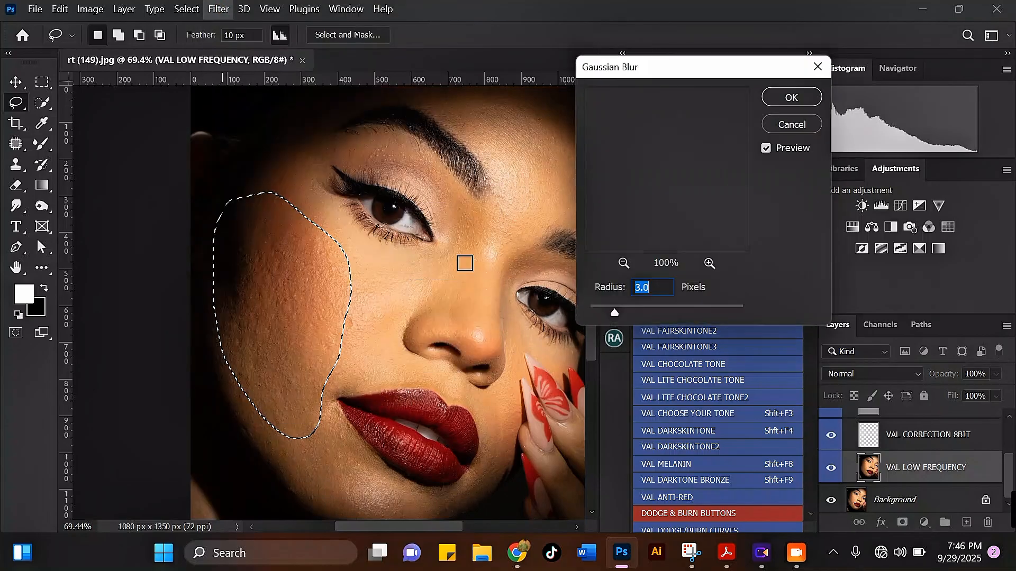
left_click_drag(640, 306, 672, 307)
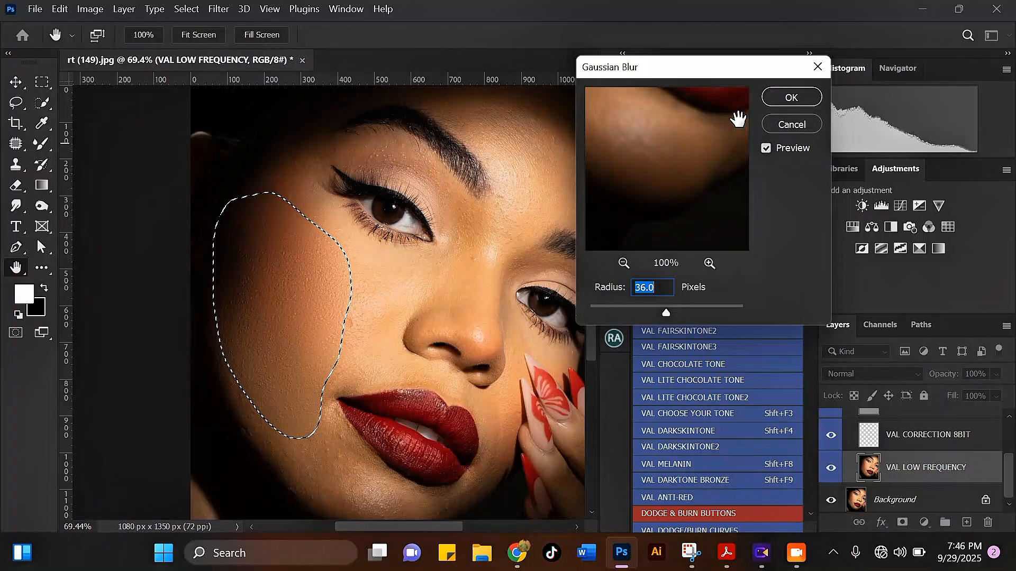
left_click(784, 97)
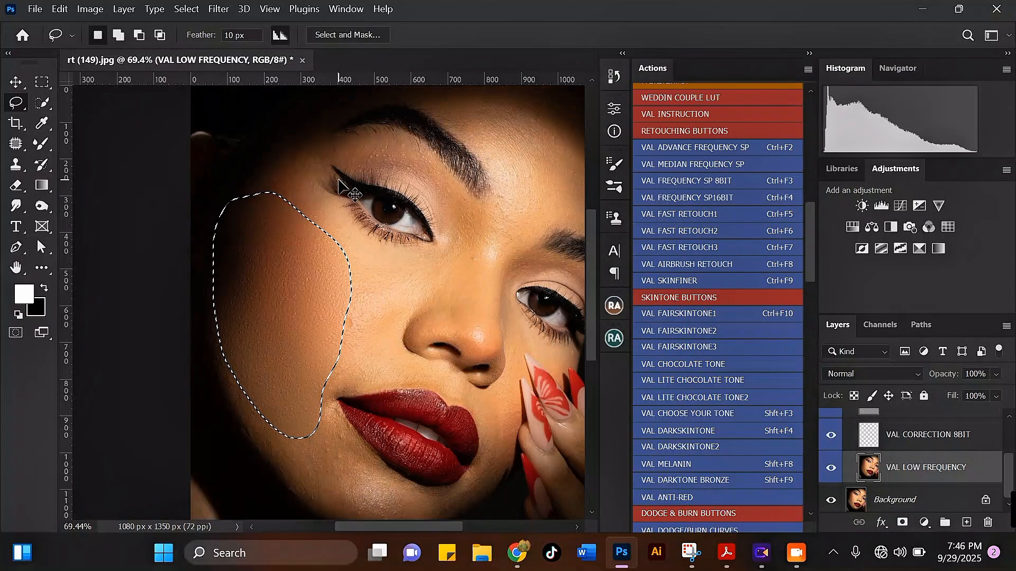
key("ctrl+d")
Inspect the smoothed cheek and compare it with Layer 1 by showing and hiding that layer
scroll(346, 277, "down", 2)
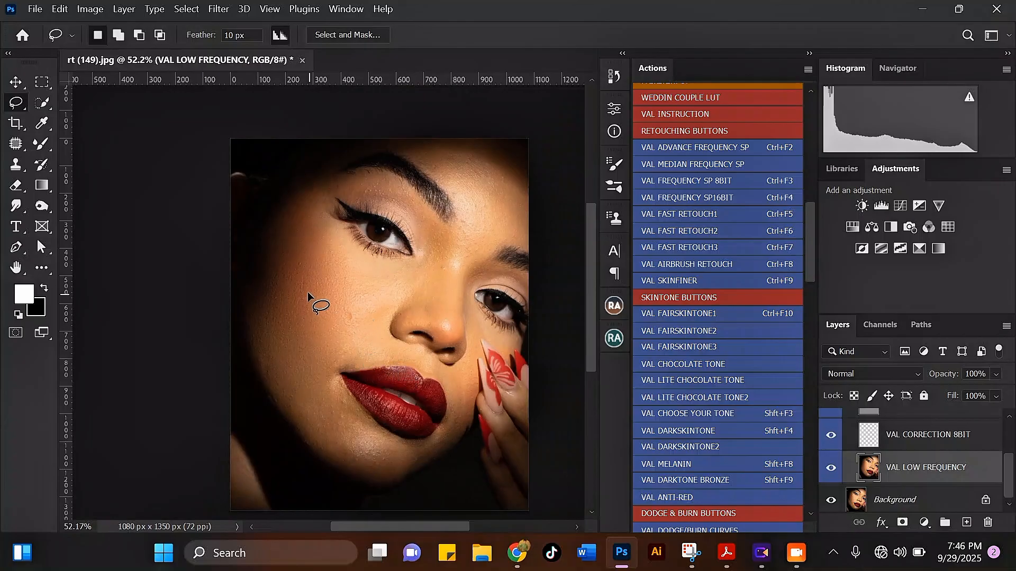
scroll(307, 291, "up", 5)
scroll(335, 267, "down", 3)
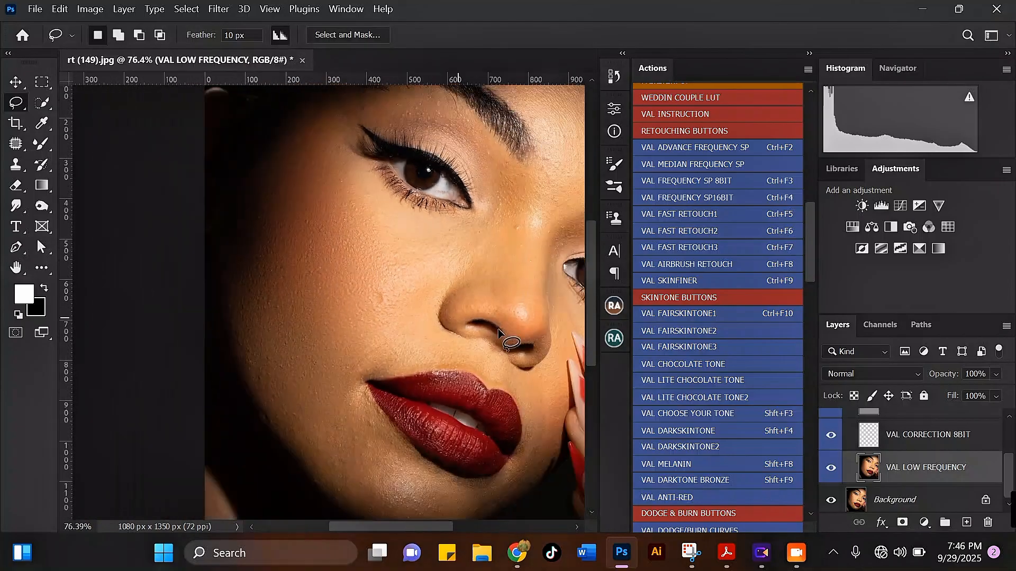
scroll(825, 439, "up", 3)
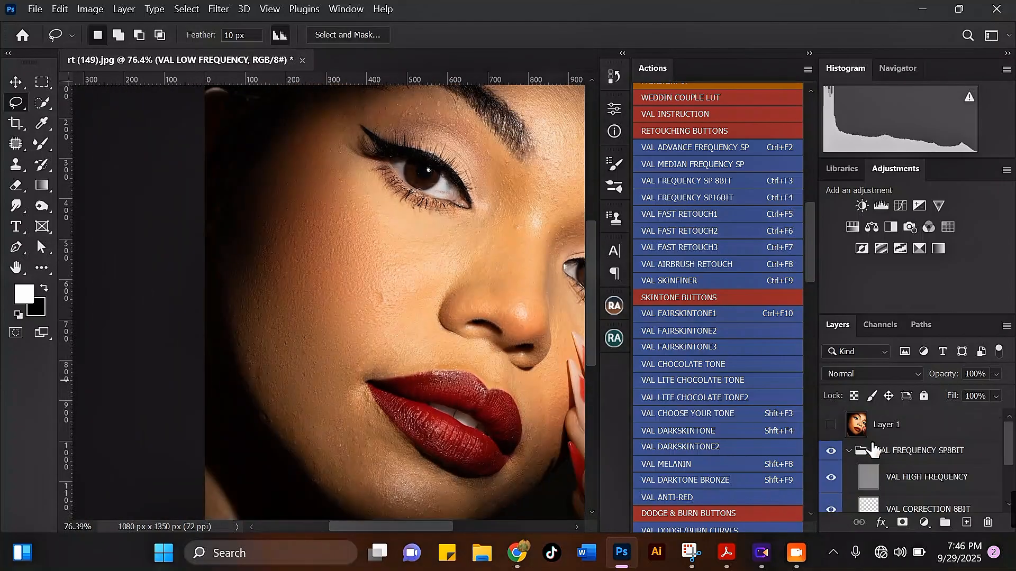
left_click(830, 426)
left_click(830, 426)
left_click(831, 426)
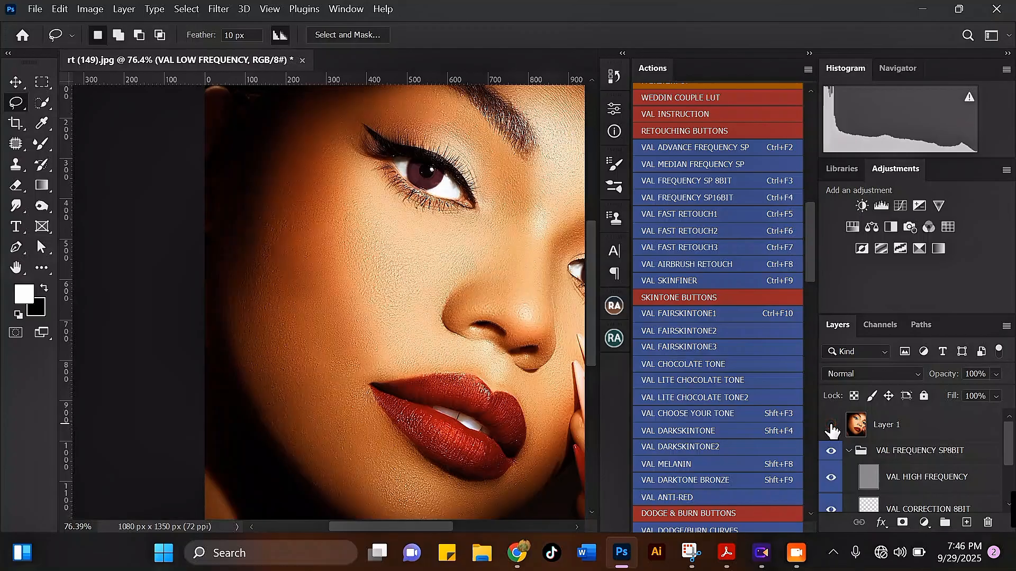
scroll(294, 233, "down", 3)
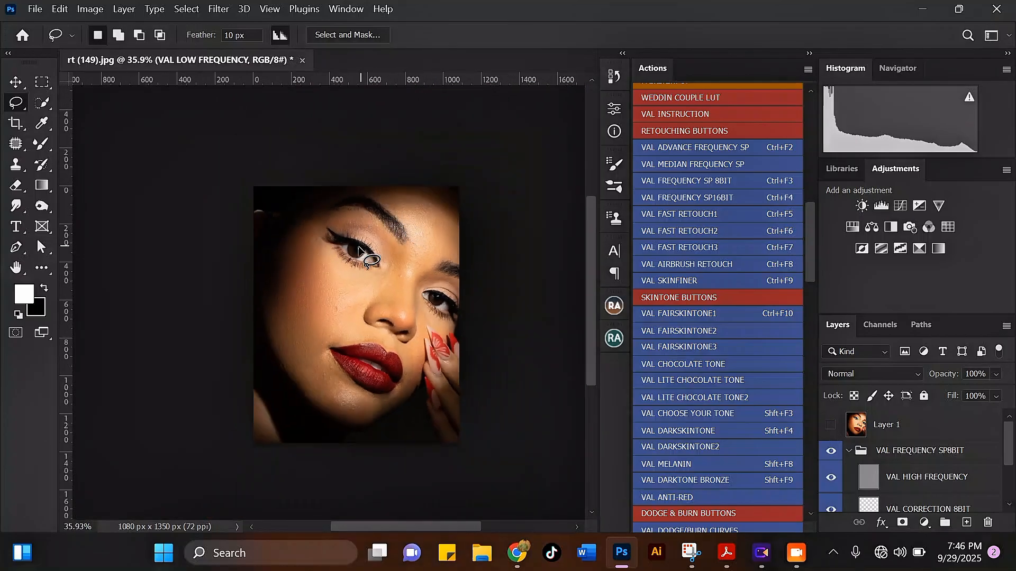
Select the forehead skin above the brows with the Lasso, reapply the Gaussian Blur to it, and deselect
scroll(384, 186, "up", 3)
mouse_move(447, 172)
left_mouse_down()
mouse_move(411, 197)
mouse_move(432, 241)
mouse_move(478, 278)
mouse_move(516, 216)
mouse_move(484, 179)
left_mouse_up()
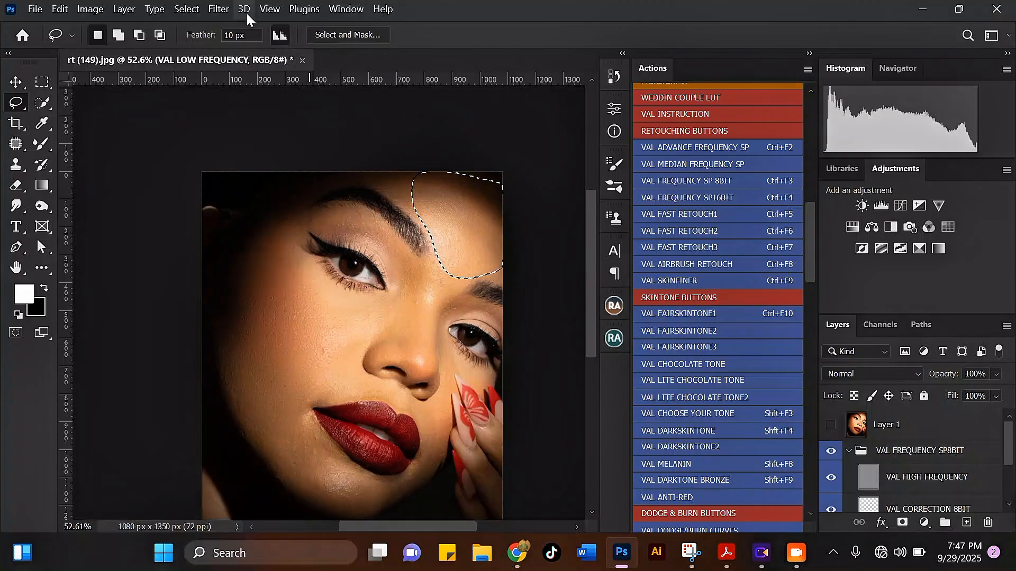
key("ctrl+alt+f")
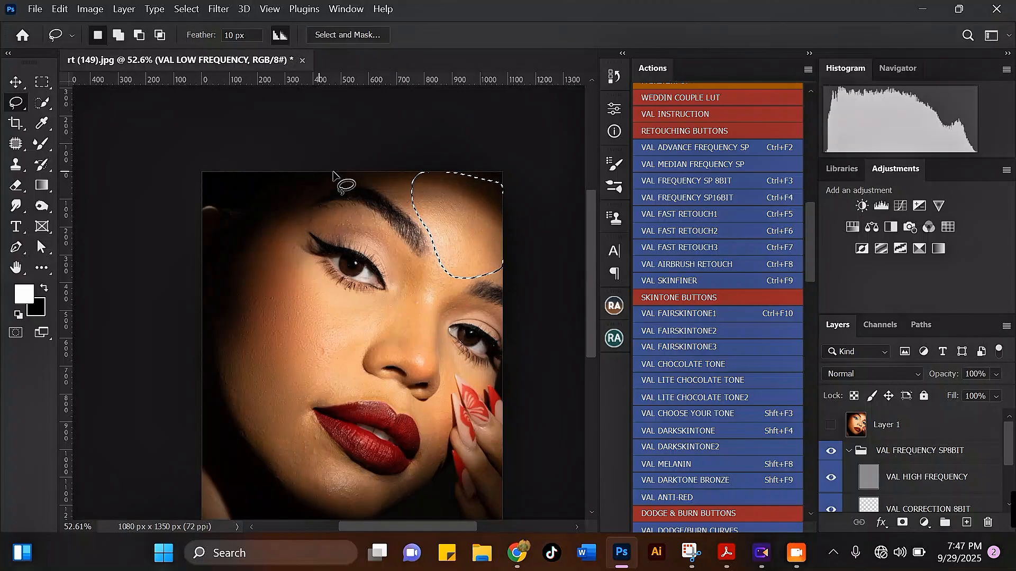
key("ctrl+d")
Lasso the skin under the eye and beside the nose, smooth it with a 36-pixel Gaussian Blur, and deselect
mouse_move(402, 261)
left_mouse_down()
mouse_move(391, 285)
mouse_move(347, 298)
left_mouse_up()
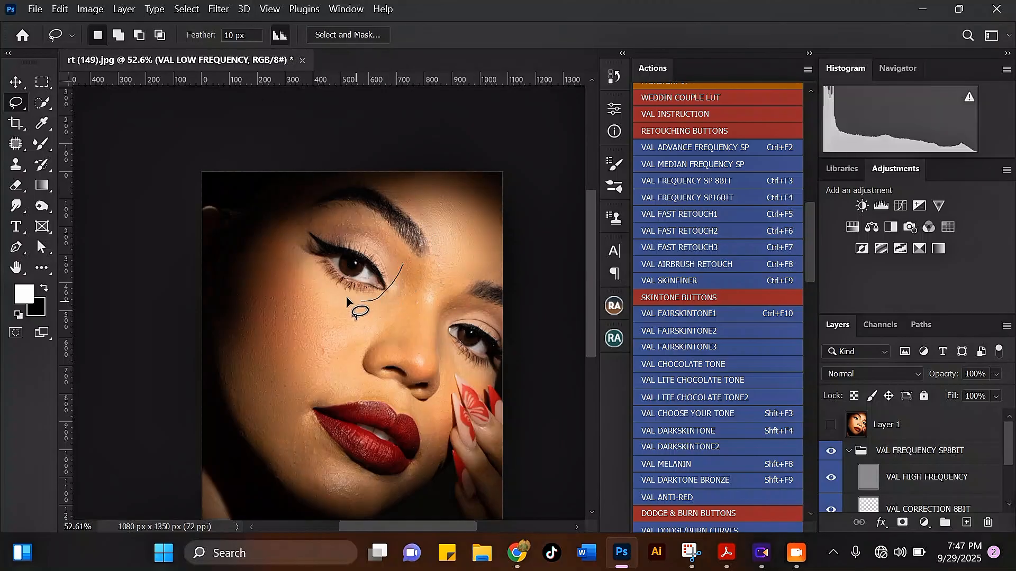
left_click_drag(397, 328, 410, 231)
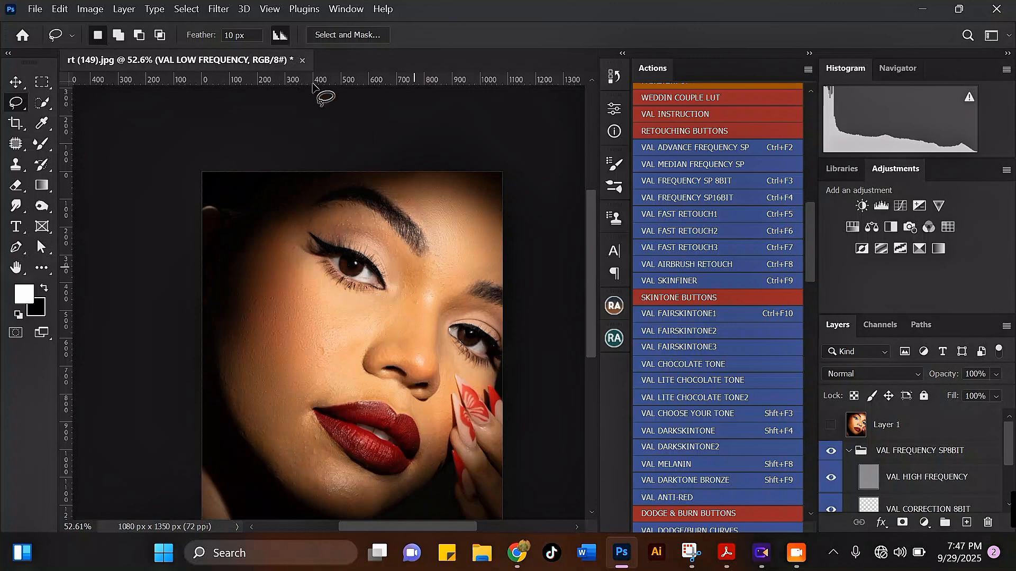
left_click(218, 9)
mouse_move(273, 213)
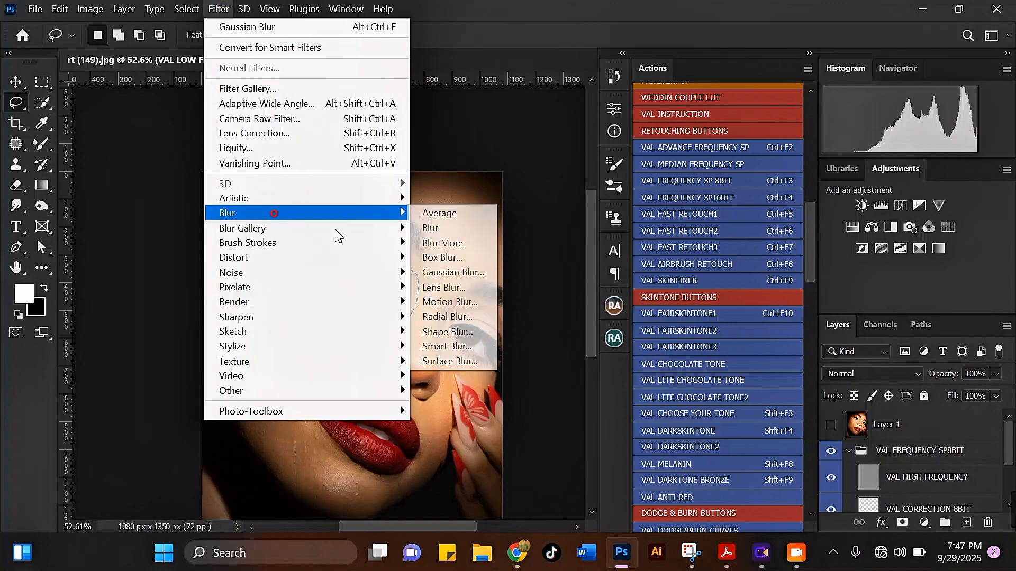
left_click(448, 272)
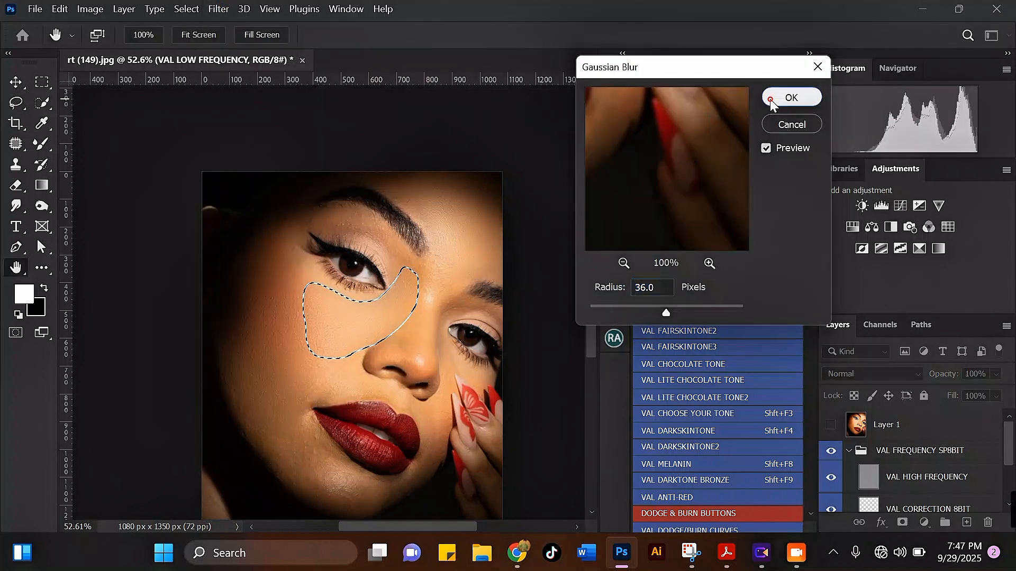
left_click(784, 96)
key("ctrl+d")
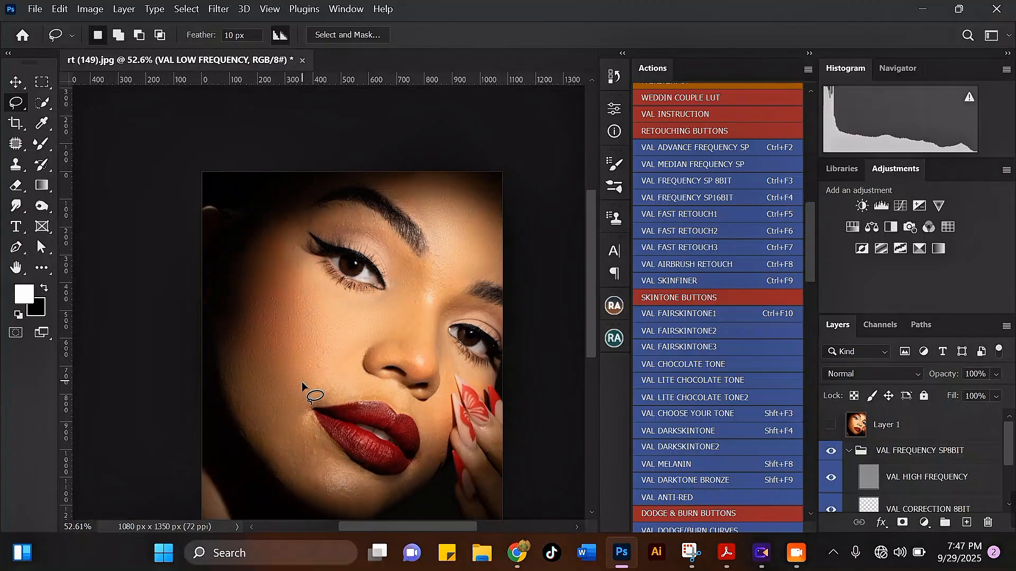
Lasso the skin from the mouth corner down to the chin, smooth it with the Gaussian Blur, and deselect
scroll(301, 382, "up", 3)
scroll(458, 175, "down", 4)
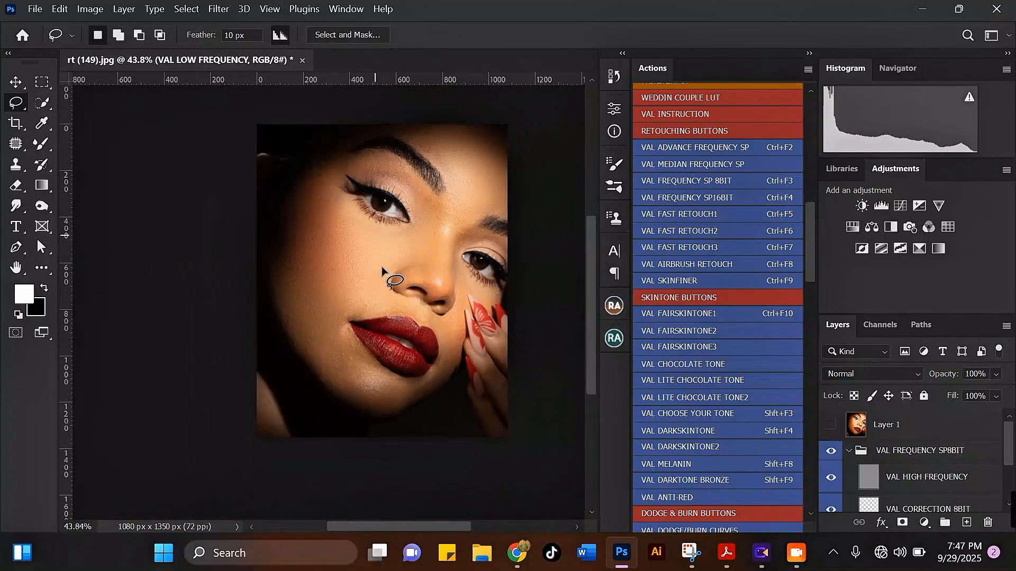
scroll(341, 416, "down", 1)
scroll(338, 386, "up", 4)
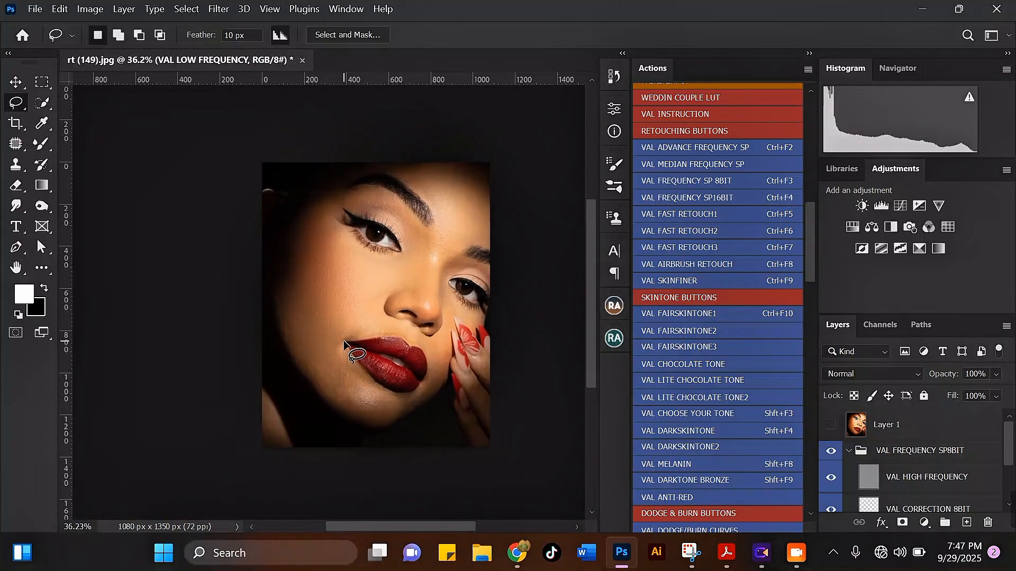
mouse_move(340, 436)
left_mouse_down()
mouse_move(424, 430)
mouse_move(408, 381)
mouse_move(344, 319)
left_mouse_up()
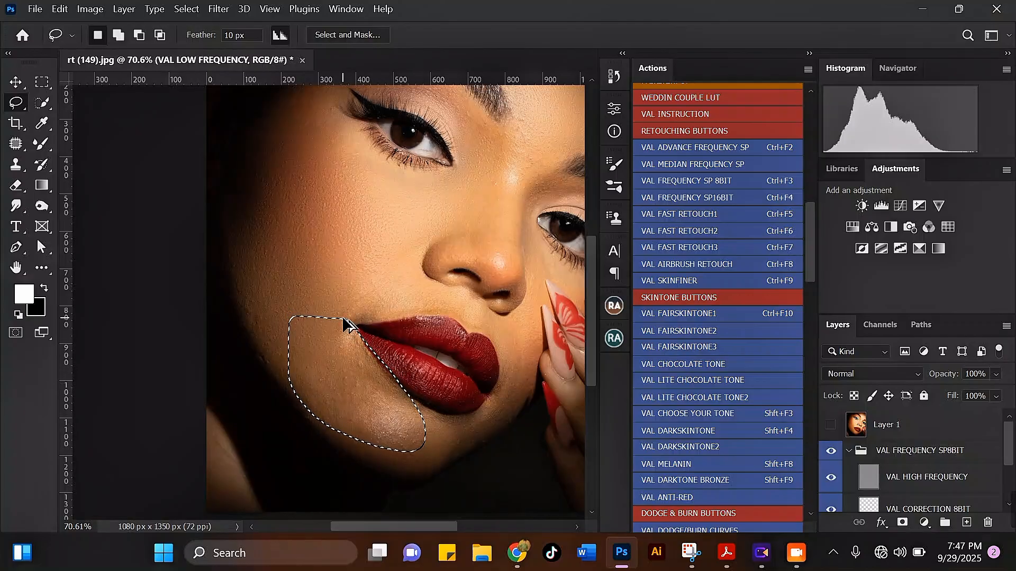
scroll(382, 356, "down", 3)
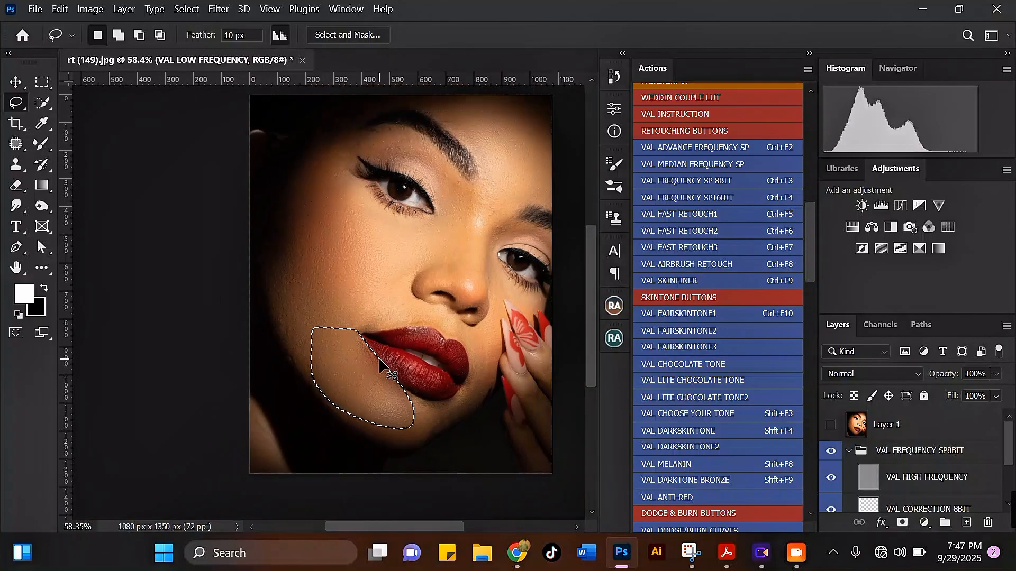
key("ctrl+d")
scroll(410, 455, "down", 3)
scroll(444, 422, "up", 2)
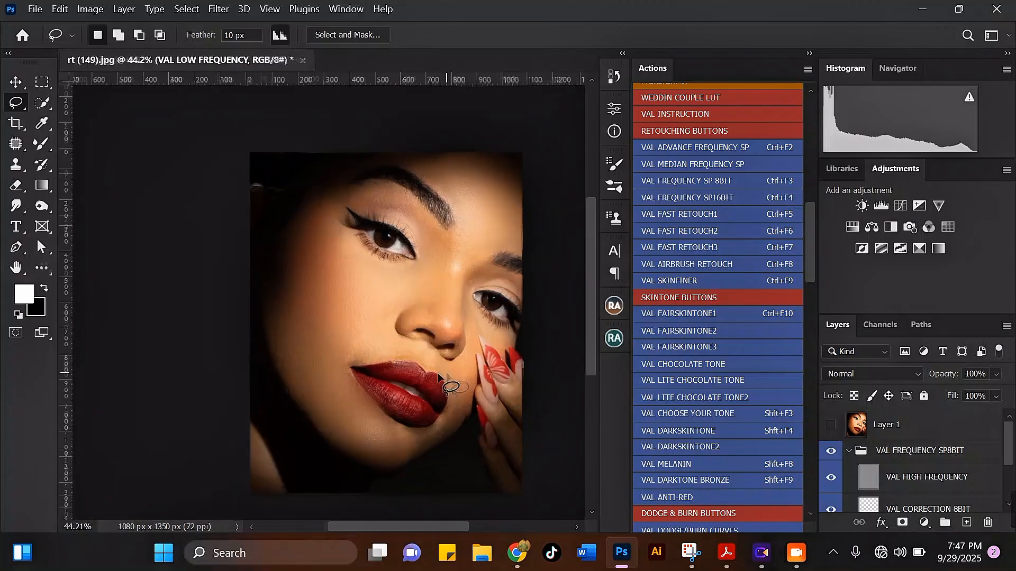
scroll(474, 369, "up", 1)
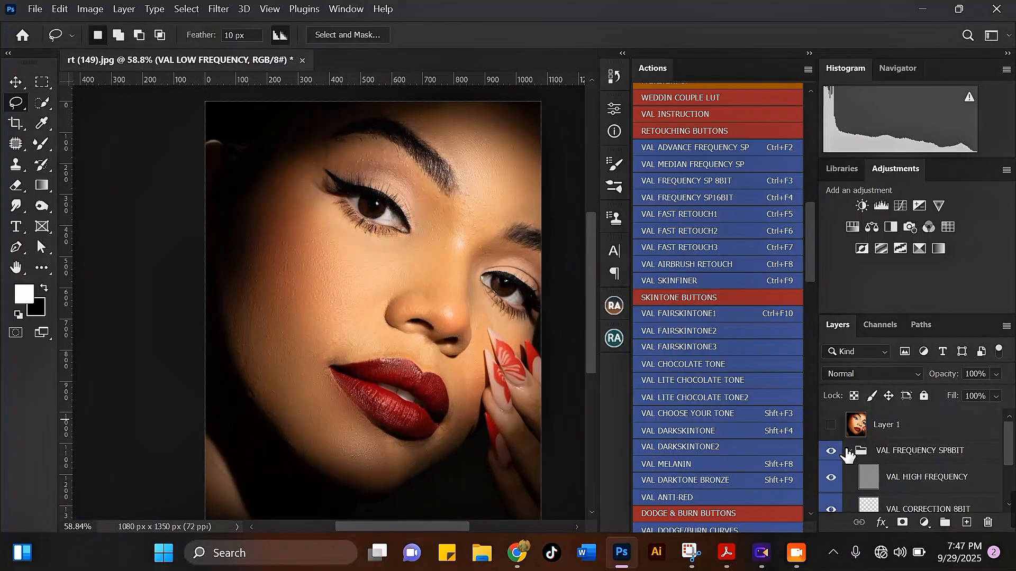
Collapse the VAL FREQUENCY SP8BIT group and delete it, leaving Layer 1 and the Background
scroll(1013, 442, "down", 3)
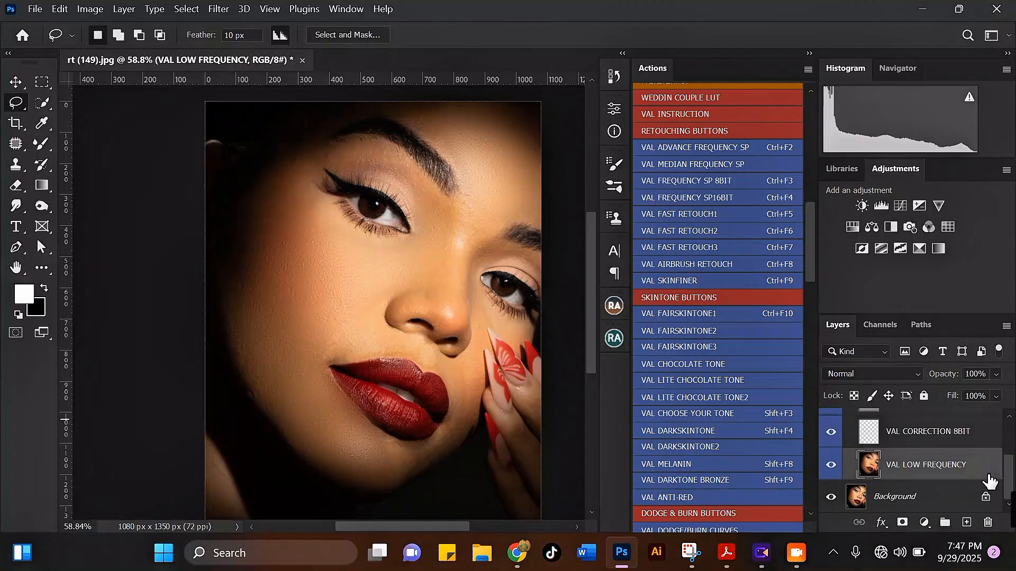
scroll(870, 449, "up", 2)
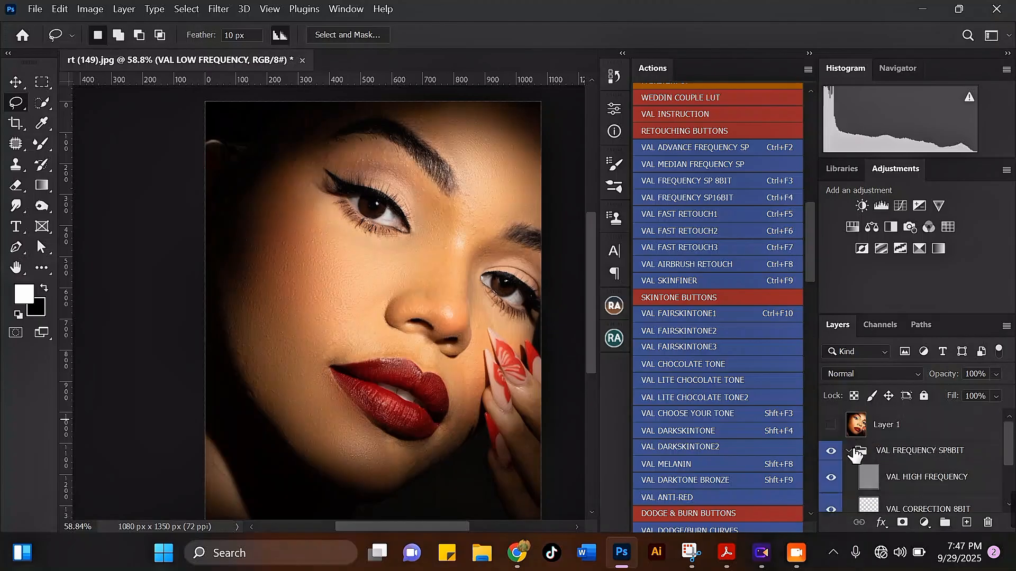
left_click(849, 450)
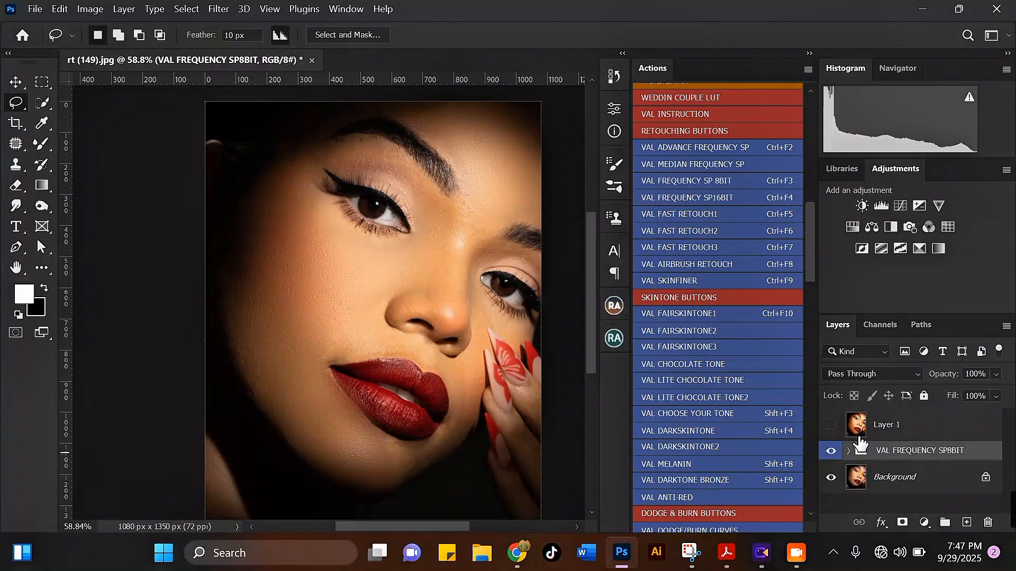
key("Delete")
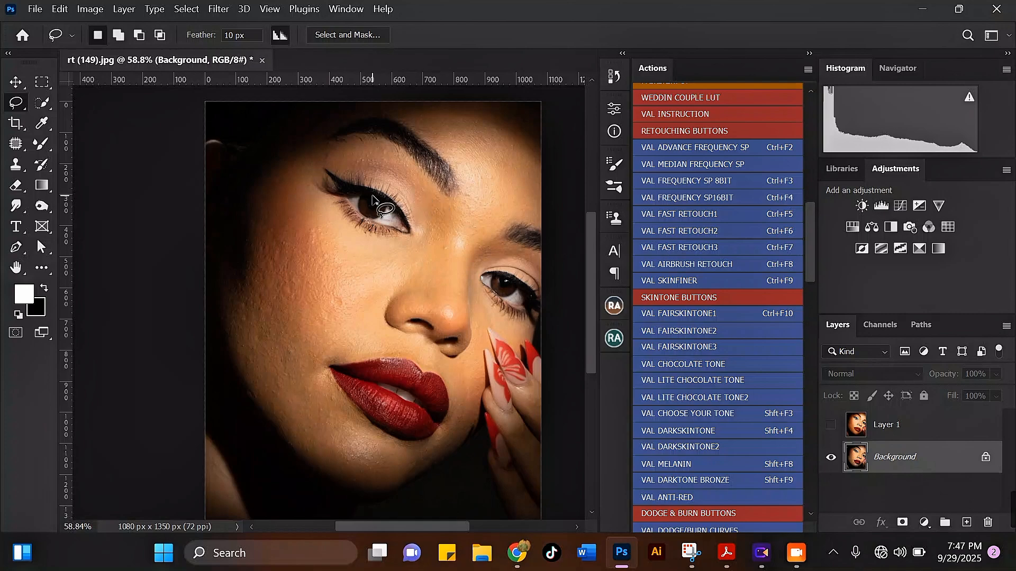
Run the VAL FREQUENCY SP 8BIT action on the Background, accepting an 8.0-pixel Gaussian Blur for the low-frequency layer
left_click(729, 181)
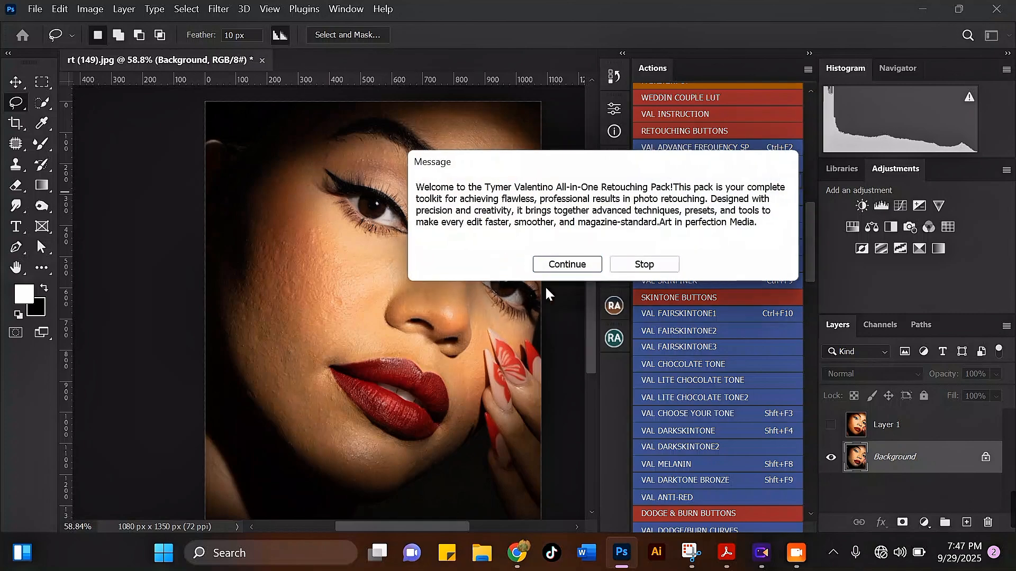
left_click(563, 265)
left_click(570, 263)
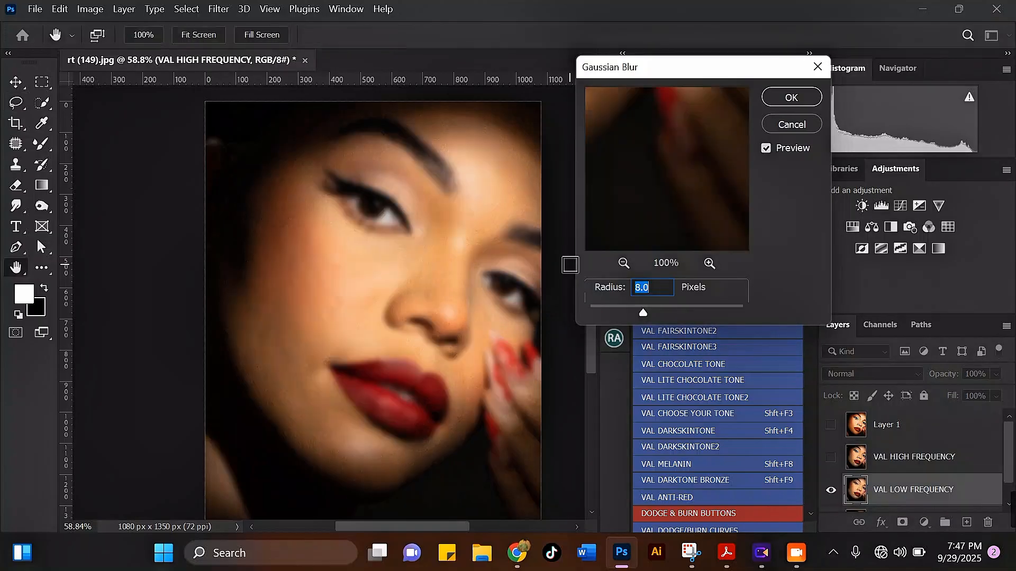
left_click(773, 97)
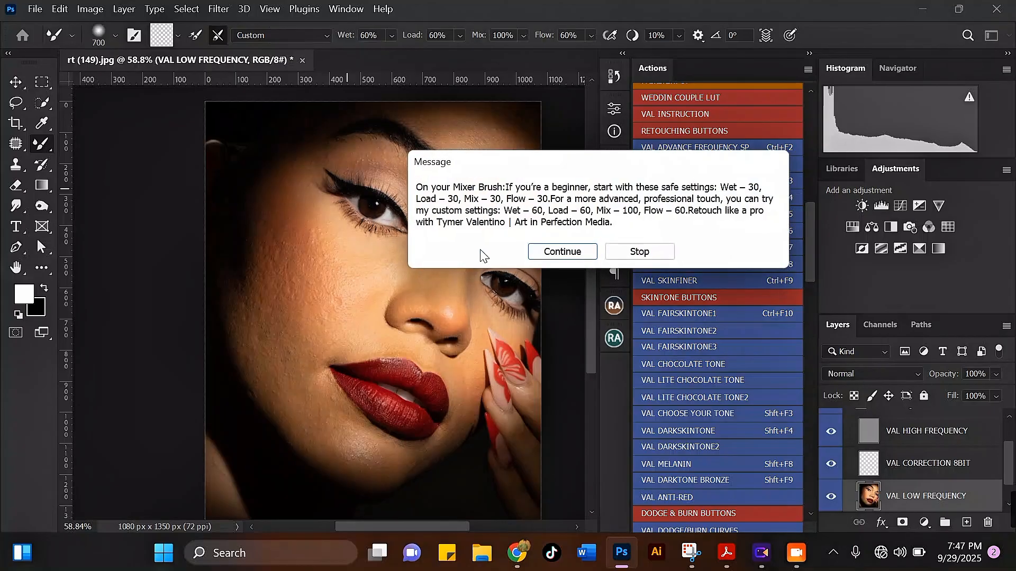
left_click(562, 252)
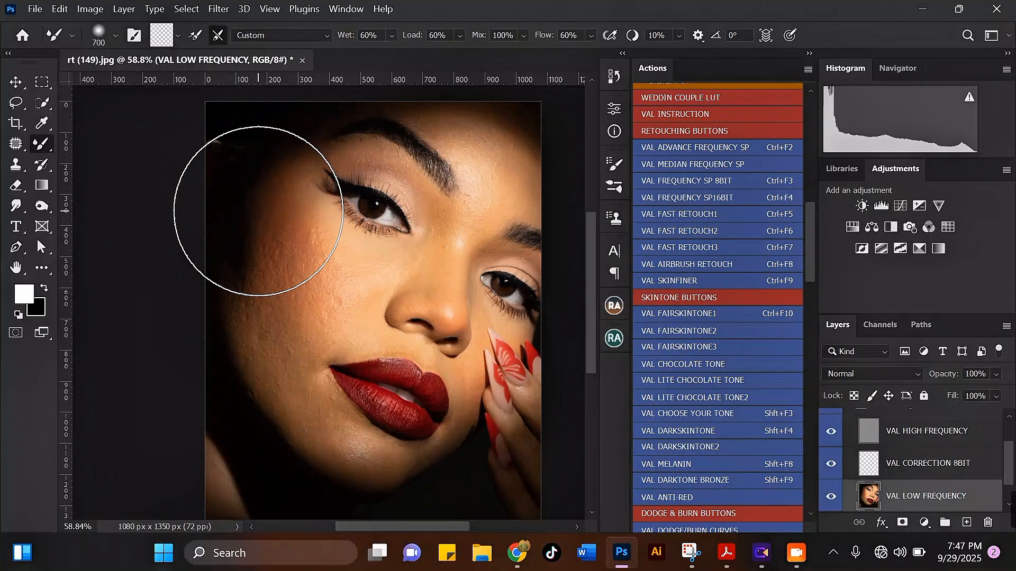
Reduce the Mixer Brush to 200 pixels and blend the cheek skin on the VAL LOW FREQUENCY layer
key("bracketleft")
key("bracketleft")
key("bracketleft")
key("bracketleft")
key("bracketleft")
key("bracketleft")
key("bracketleft")
scroll(259, 244, "up", 1)
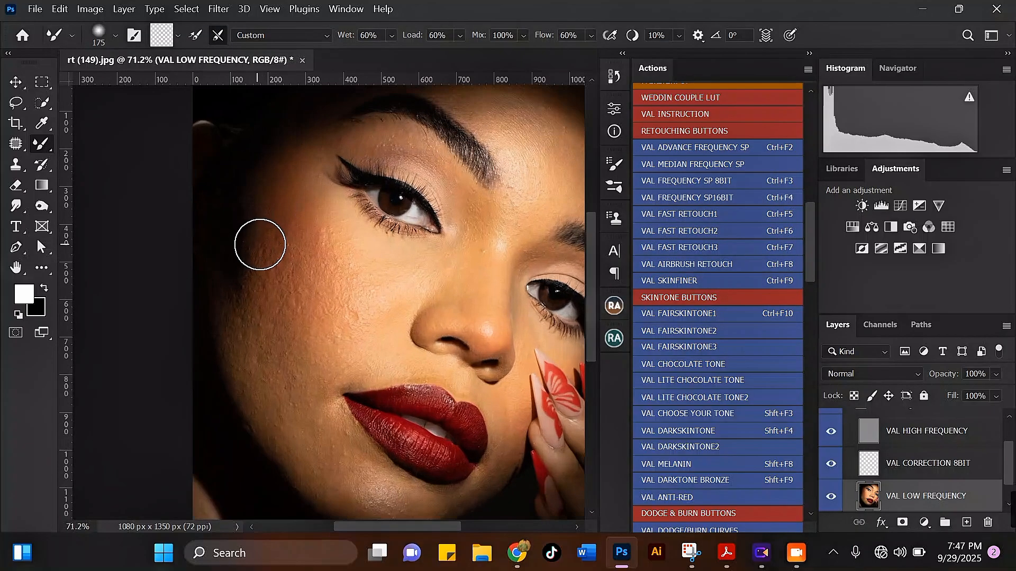
key("bracketright")
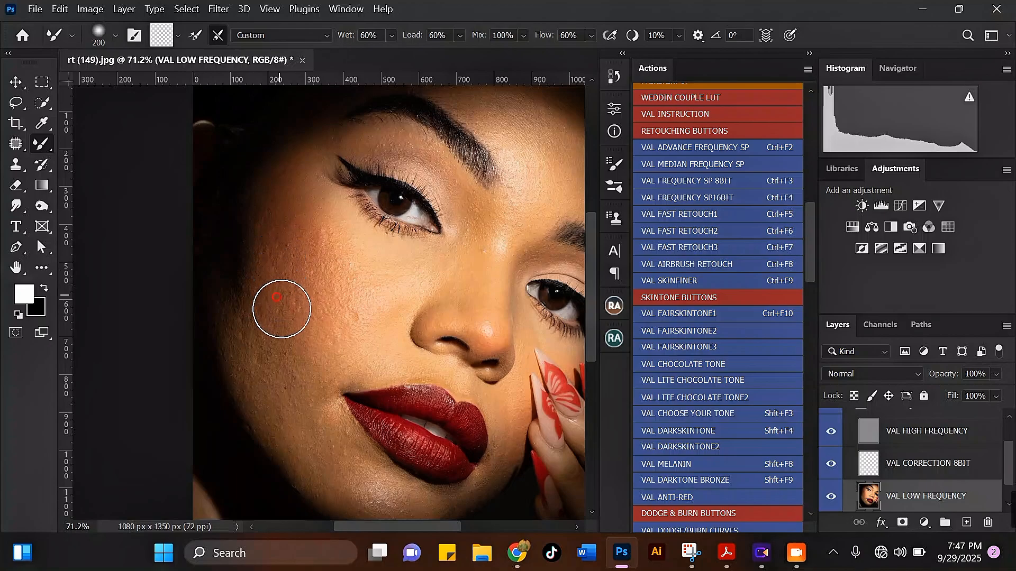
mouse_move(282, 309)
left_mouse_down()
mouse_move(284, 323)
mouse_move(286, 315)
left_mouse_up()
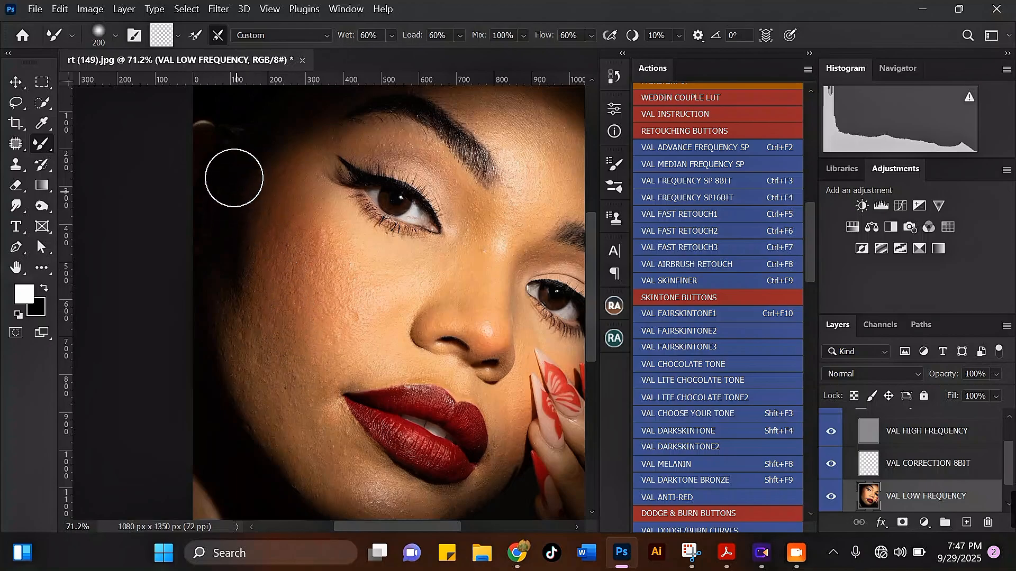
Set the Mixer Brush to 175 pixels and blend the skin from the outer cheek down to the mouth corner
key("bracketleft")
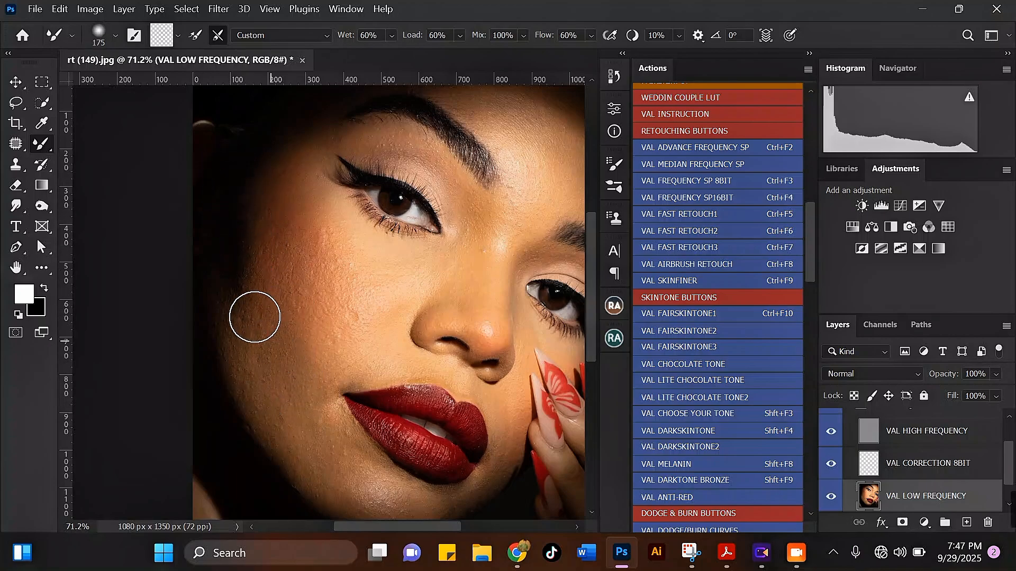
mouse_move(241, 267)
left_mouse_down()
mouse_move(253, 236)
mouse_move(286, 240)
left_mouse_up()
mouse_move(317, 307)
left_mouse_down()
mouse_move(326, 341)
mouse_move(317, 291)
mouse_move(308, 311)
mouse_move(315, 349)
mouse_move(320, 295)
left_mouse_up()
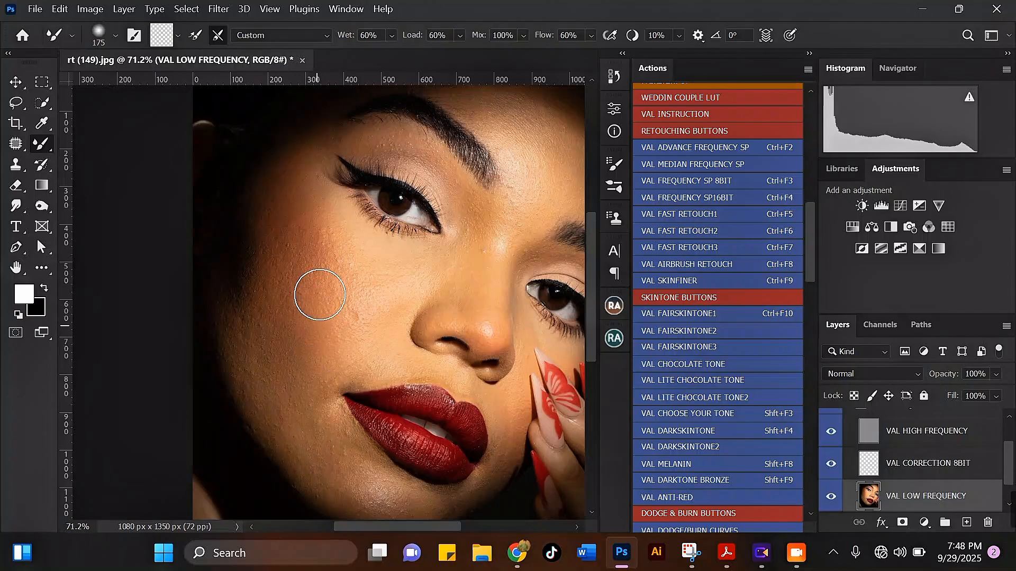
scroll(284, 325, "down", 2)
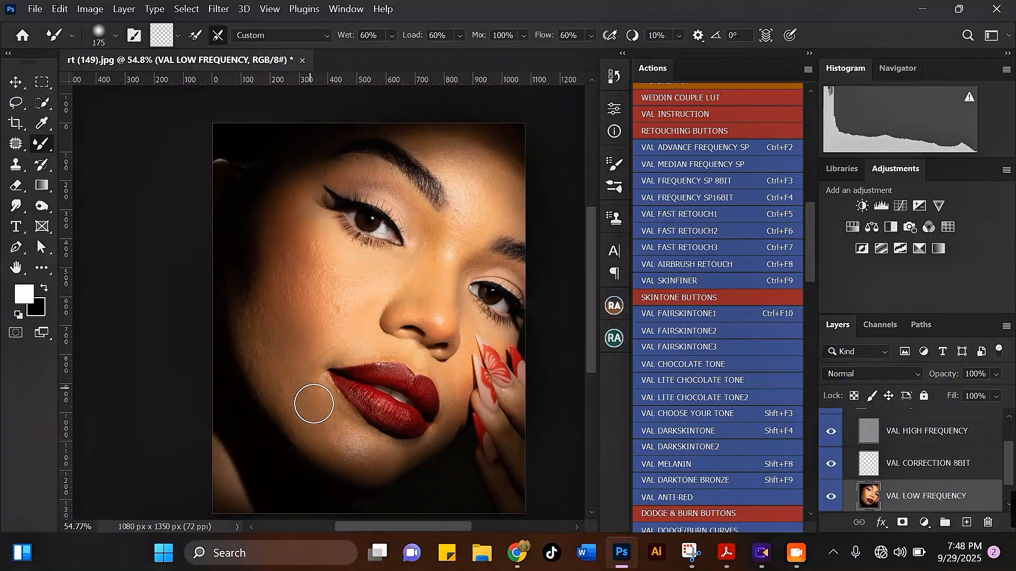
left_click_drag(265, 311, 315, 388)
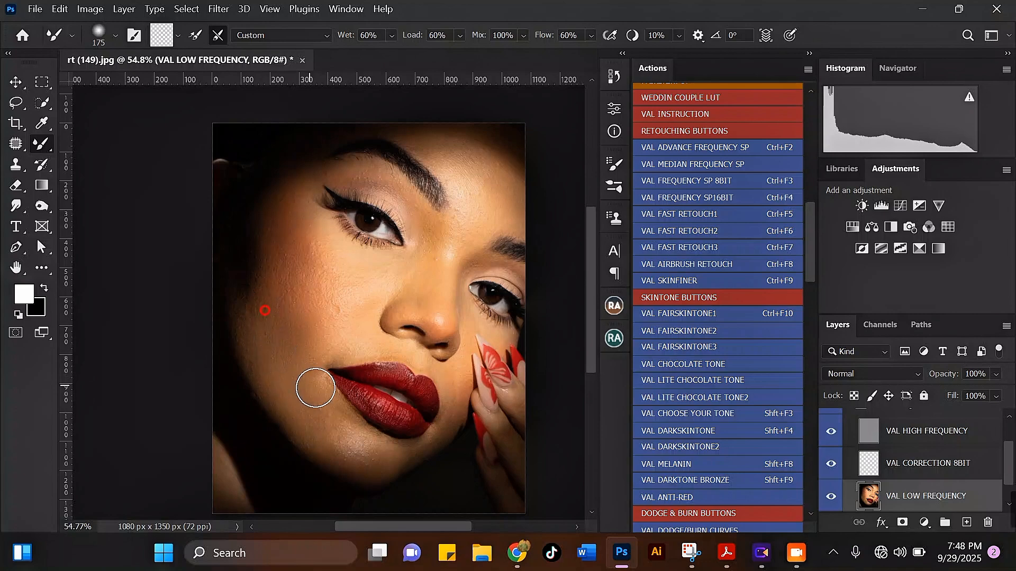
Discard the Mixer Brush work by deleting the VAL FREQUENCY SP8BIT group
scroll(295, 356, "up", 3)
scroll(352, 200, "down", 2)
scroll(291, 300, "up", 2)
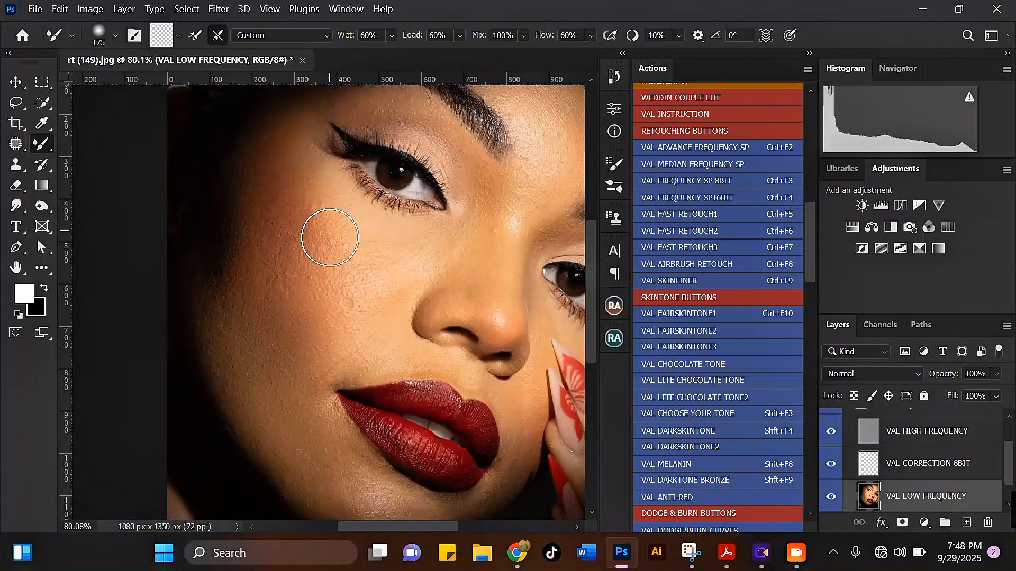
scroll(948, 465, "up", 2)
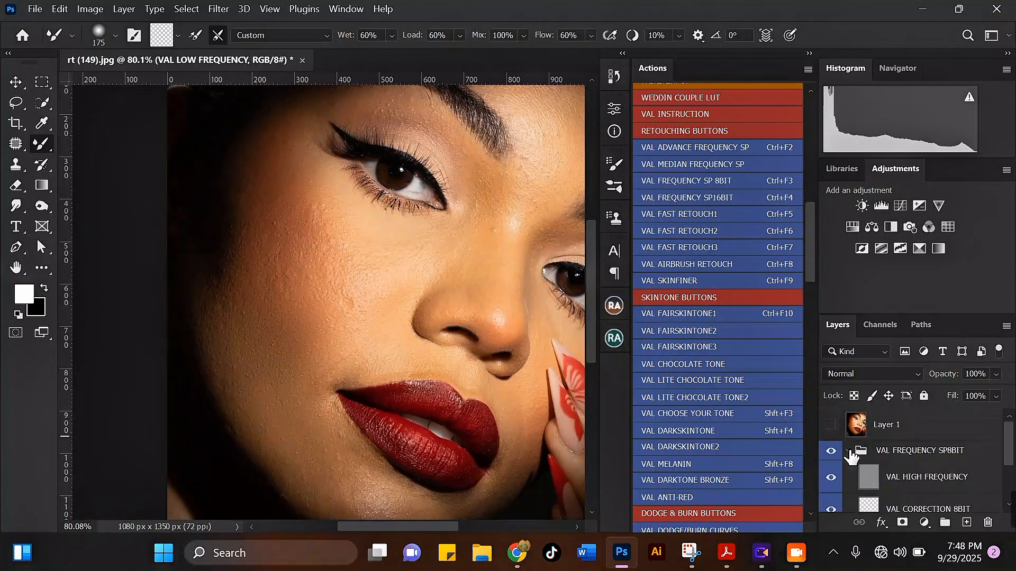
left_click(849, 453)
key("Delete")
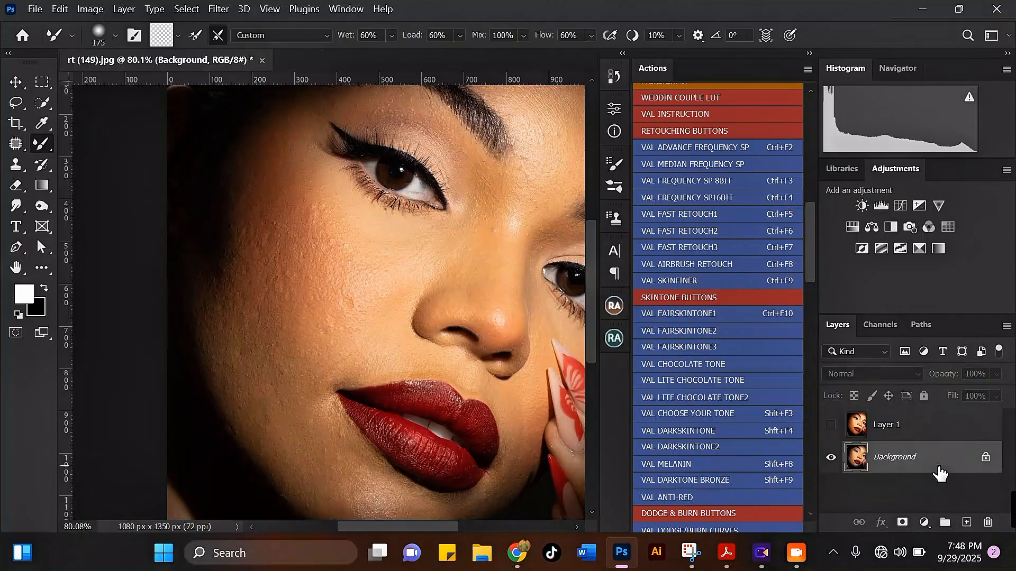
Examine the skin texture of the original portrait on the Background around the cheek, nose and eyes
scroll(415, 329, "down", 3)
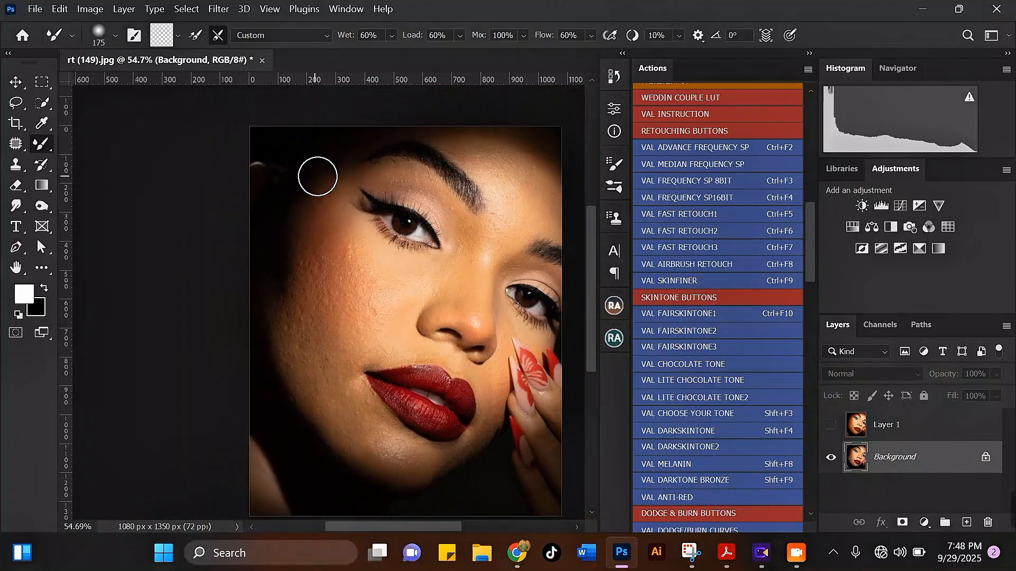
scroll(506, 336, "up", 3)
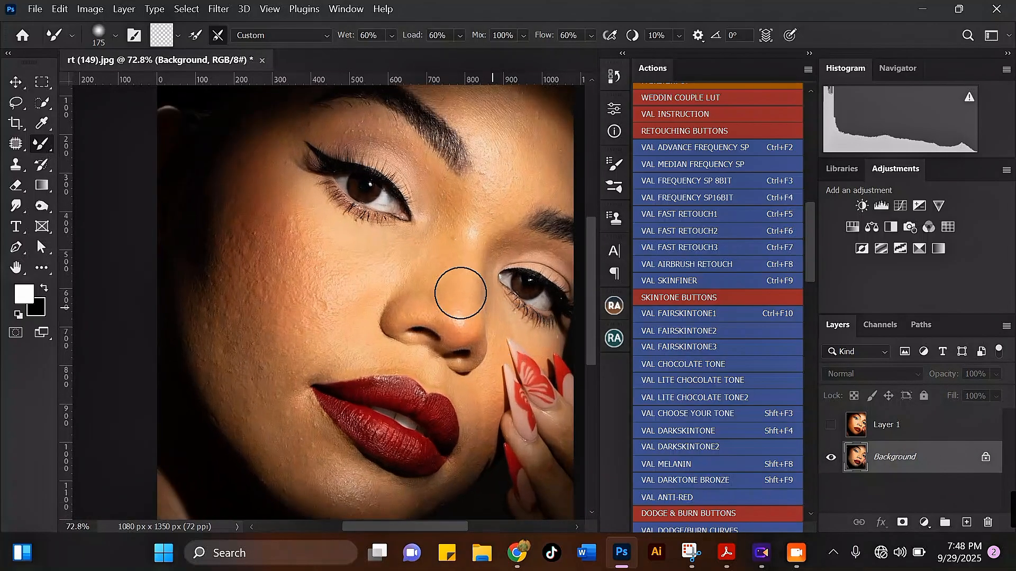
scroll(296, 275, "down", 3)
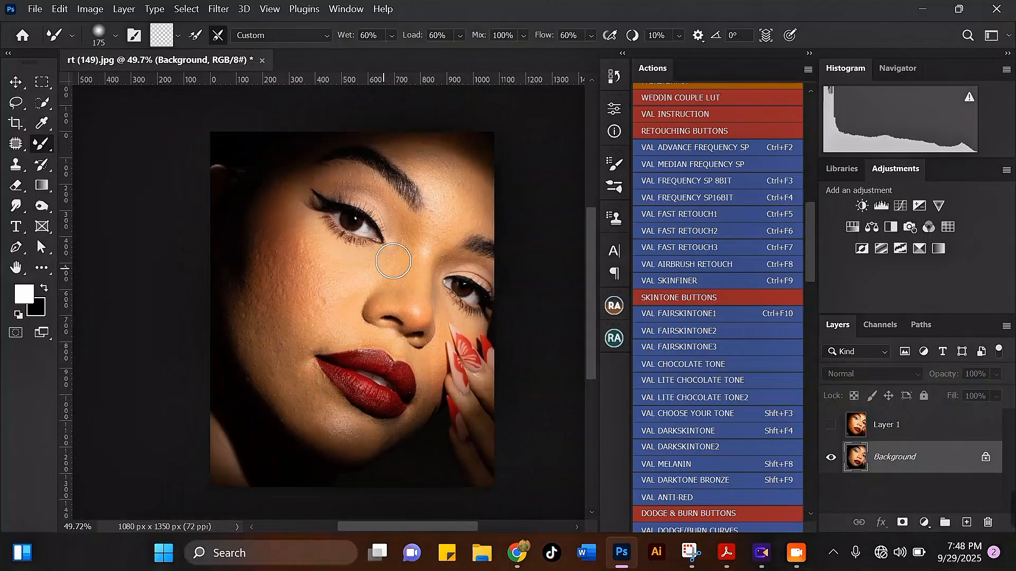
scroll(256, 219, "up", 1)
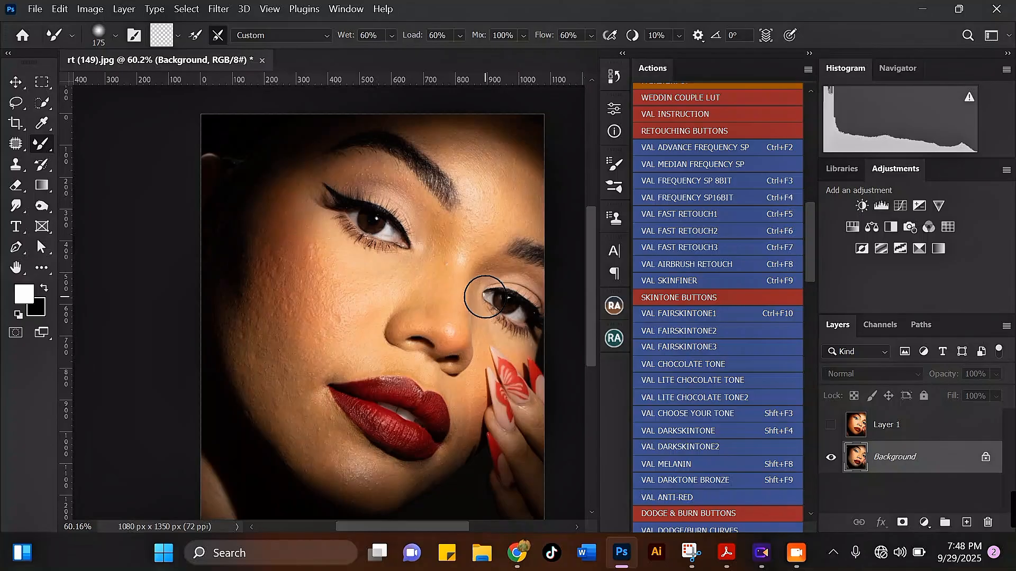
scroll(385, 283, "up", 1)
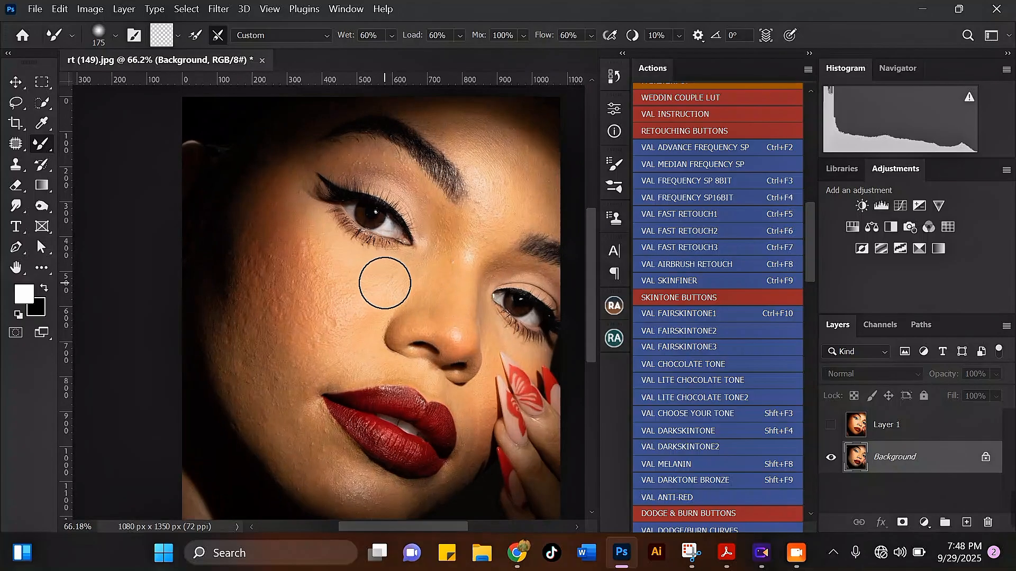
scroll(385, 283, "up", 1)
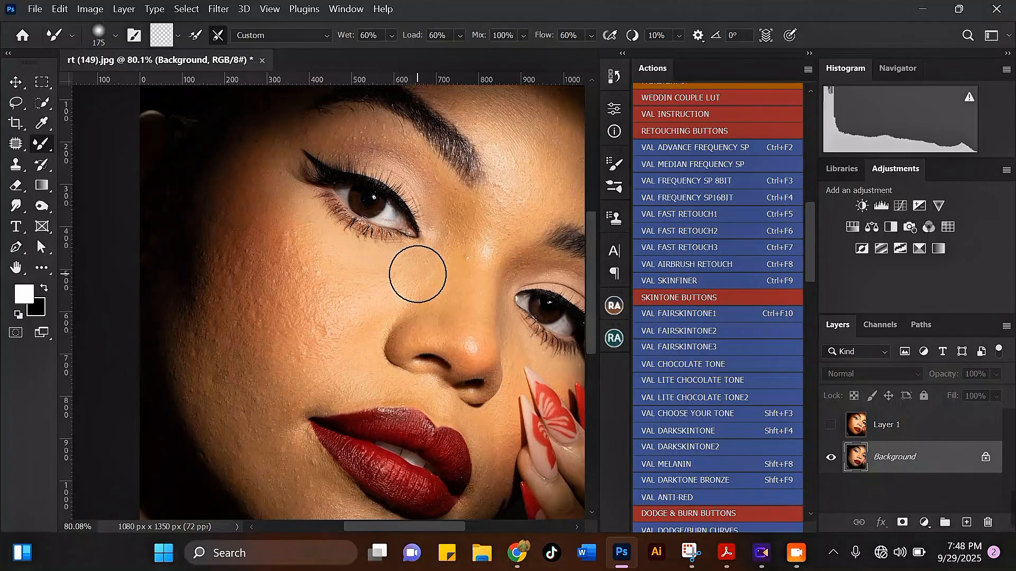
scroll(421, 267, "down", 1)
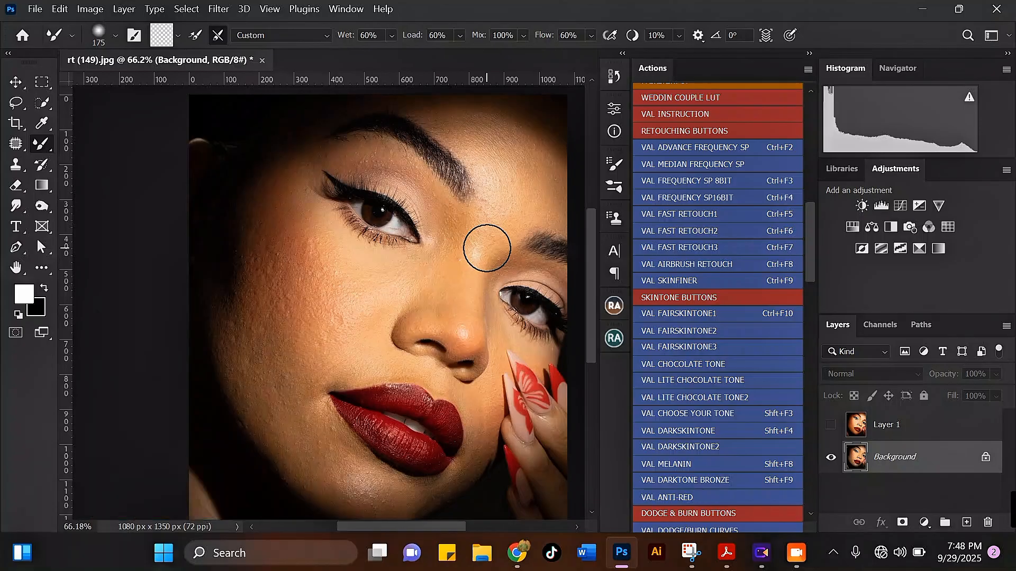
scroll(487, 248, "down", 3)
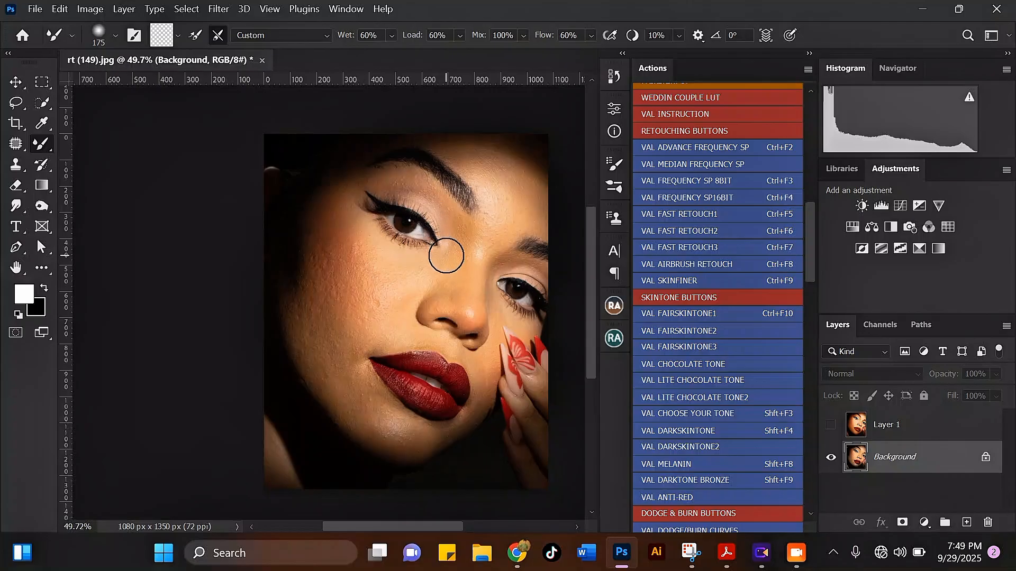
scroll(447, 256, "up", 2)
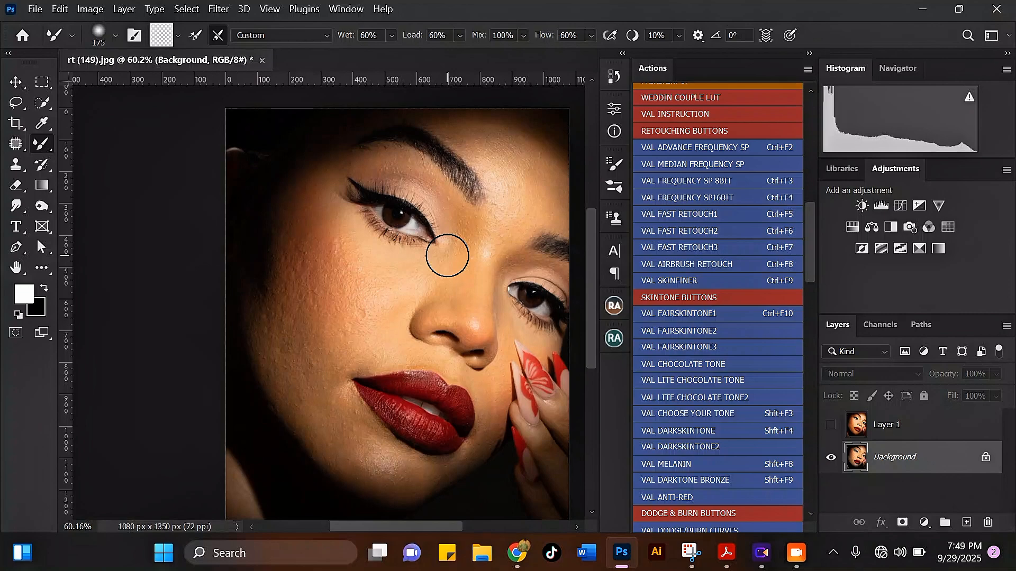
scroll(446, 255, "down", 2)
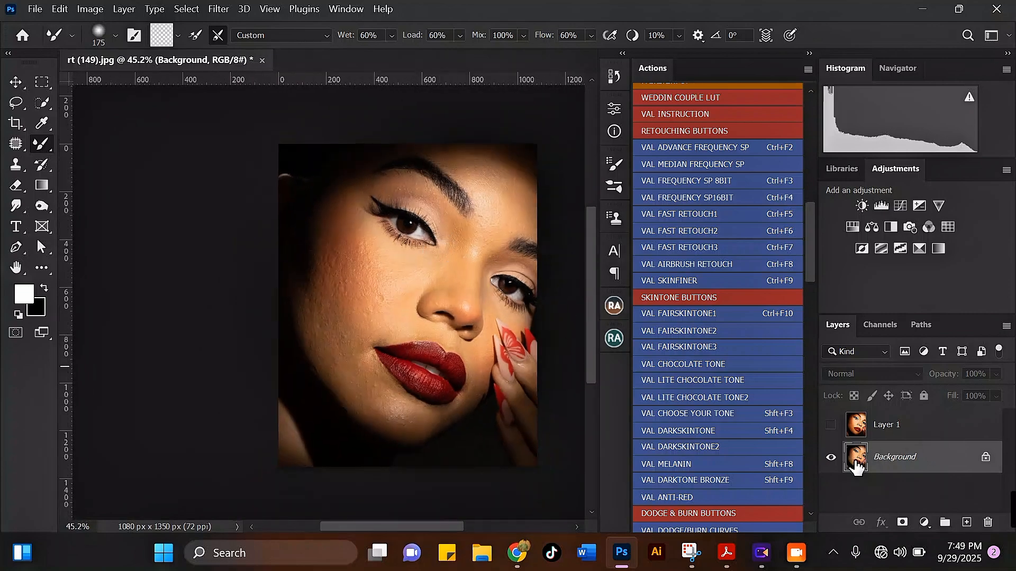
Compare the original portrait with the retouched Layer 1 by showing and hiding that layer
left_click(830, 425)
scroll(445, 164, "down", 2)
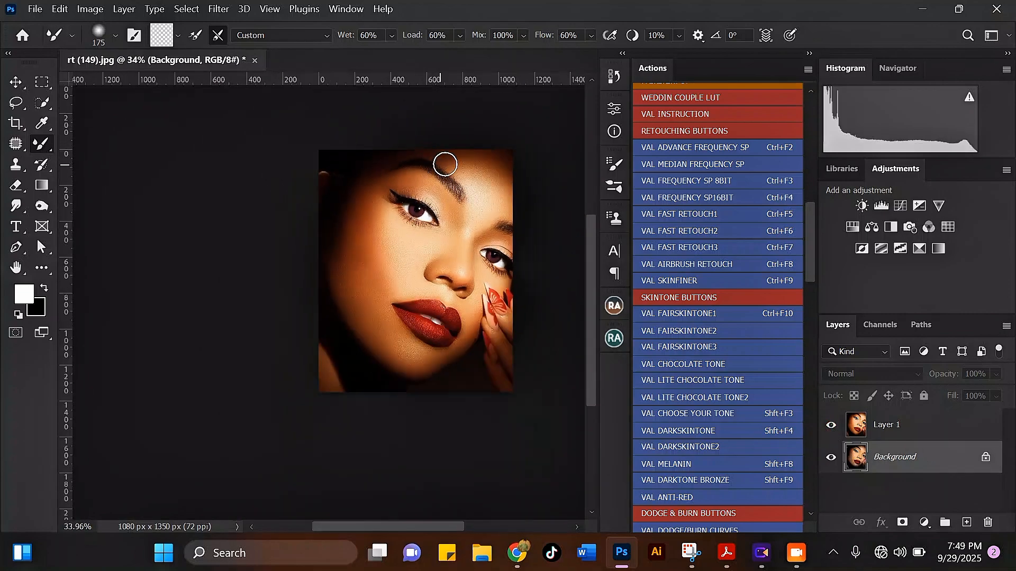
left_click(830, 428)
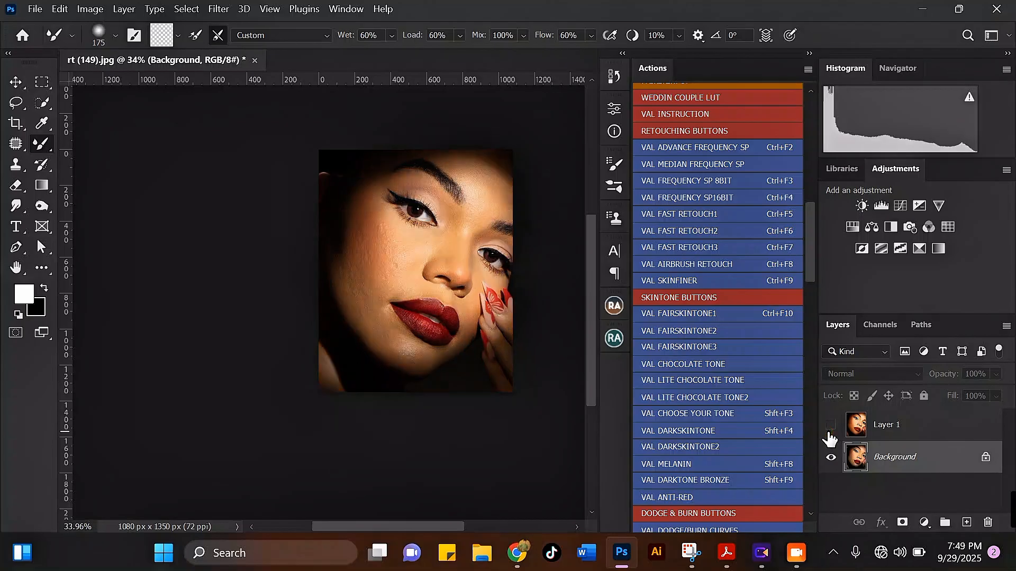
left_click(830, 429)
left_click(830, 428)
scroll(411, 180, "up", 2)
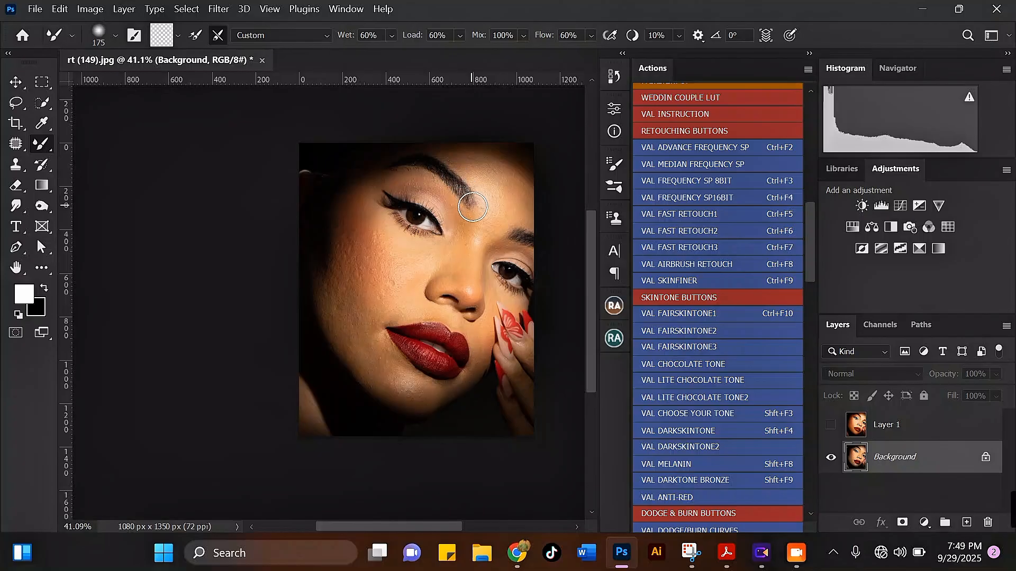
scroll(470, 206, "up", 1)
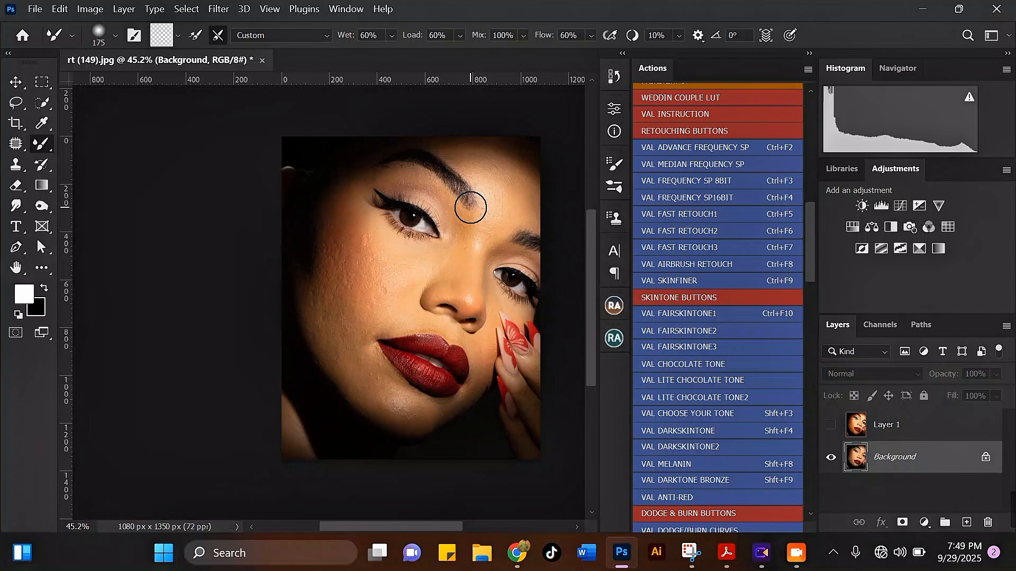
scroll(451, 221, "up", 1)
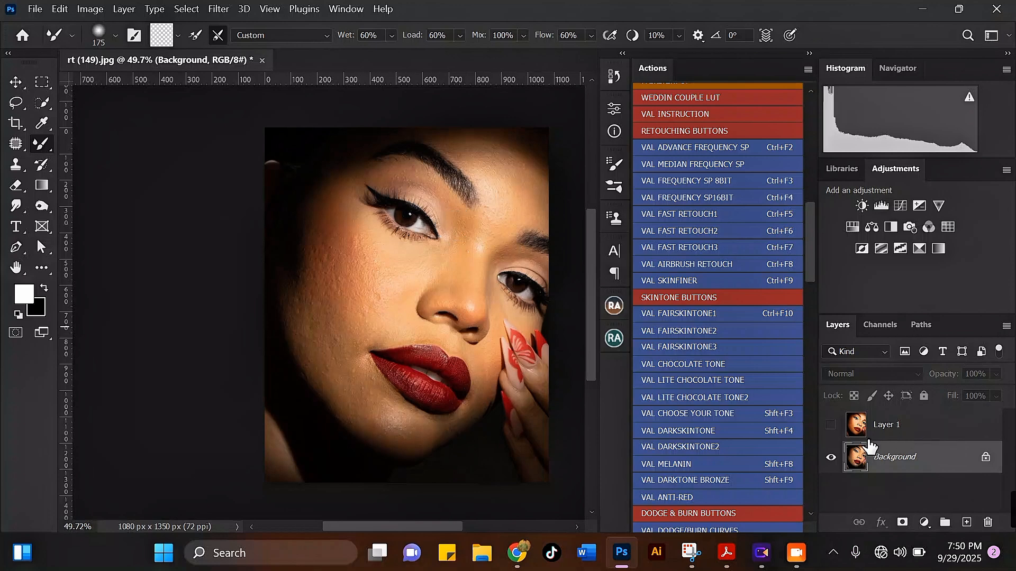
Show Layer 1, toggle it against the original once more, and examine the retouched forehead and eye-area skin up close
left_click(831, 426)
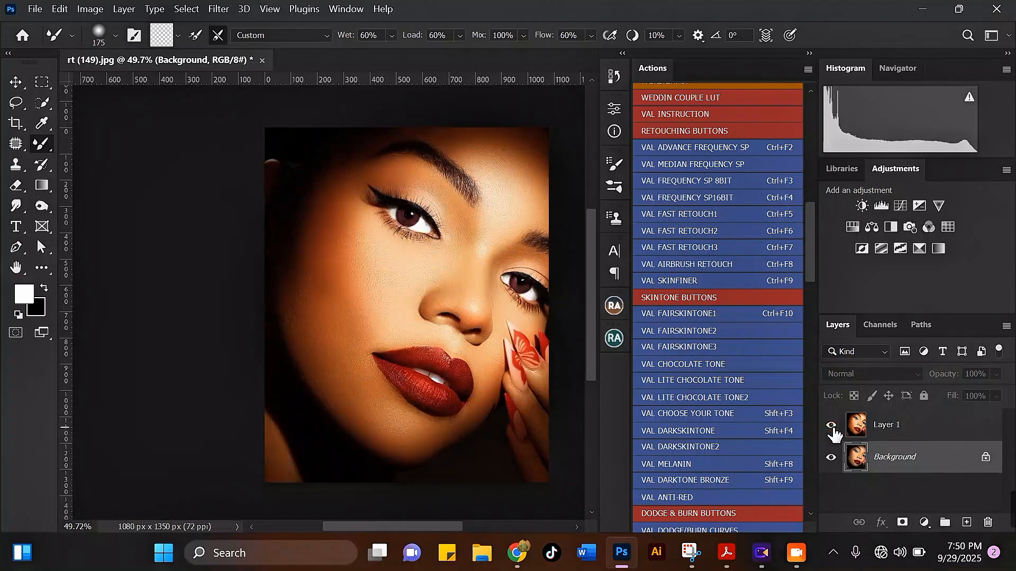
scroll(487, 277, "down", 1)
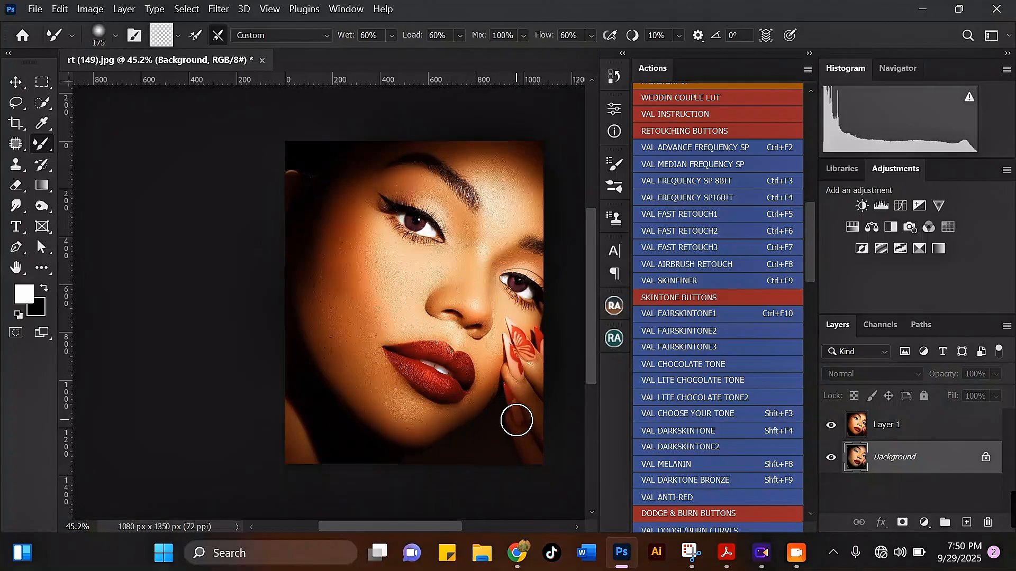
scroll(514, 421, "up", 1)
scroll(460, 362, "down", 1)
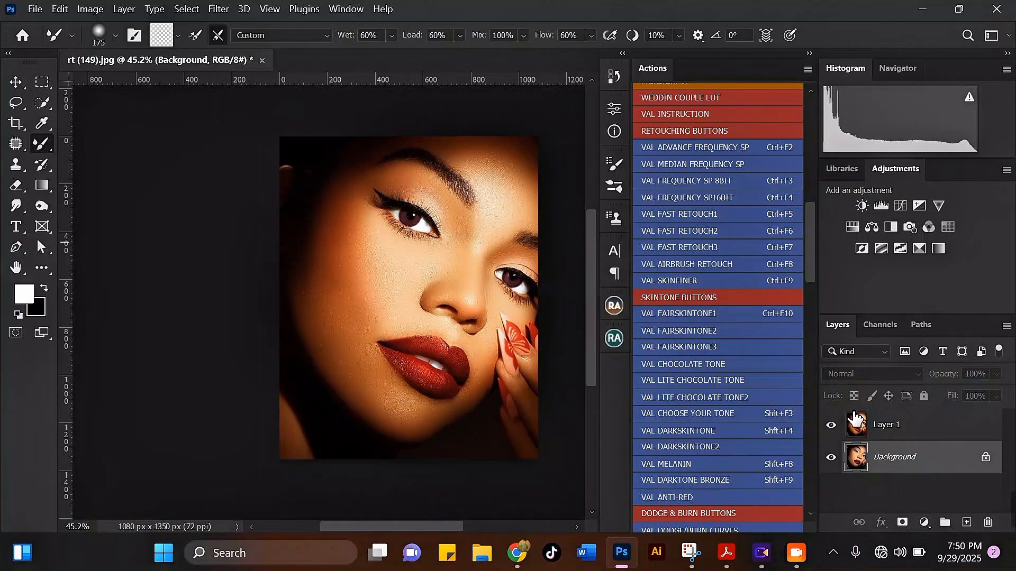
left_click(831, 426)
left_click(831, 426)
scroll(490, 154, "up", 5)
scroll(514, 189, "up", 3)
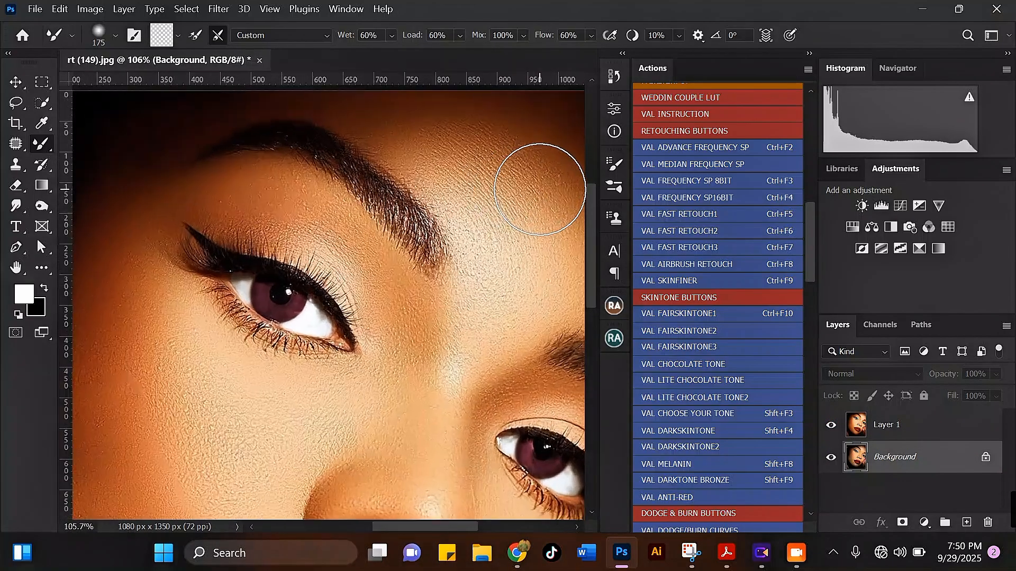
scroll(428, 184, "down", 2)
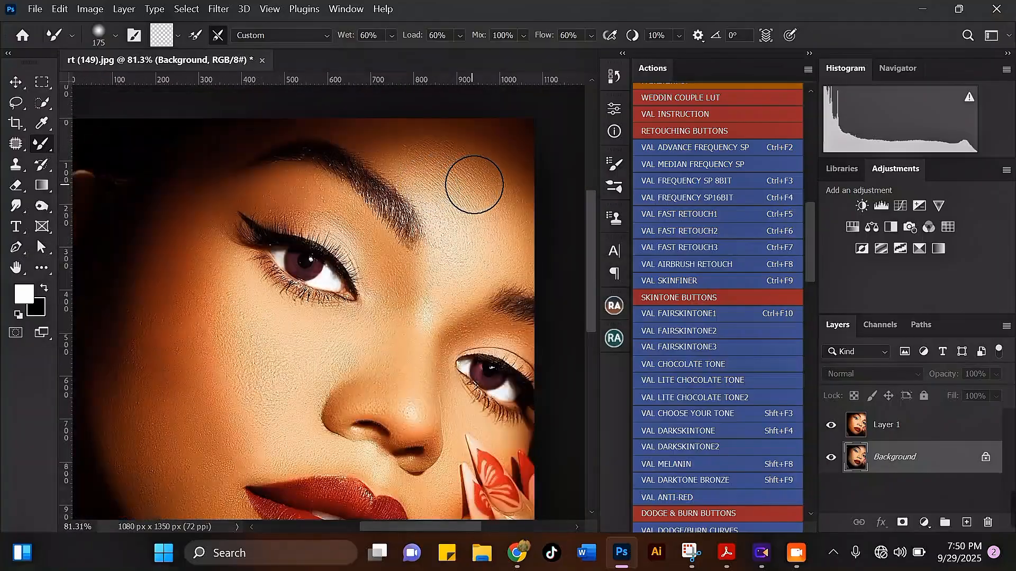
scroll(508, 247, "up", 1)
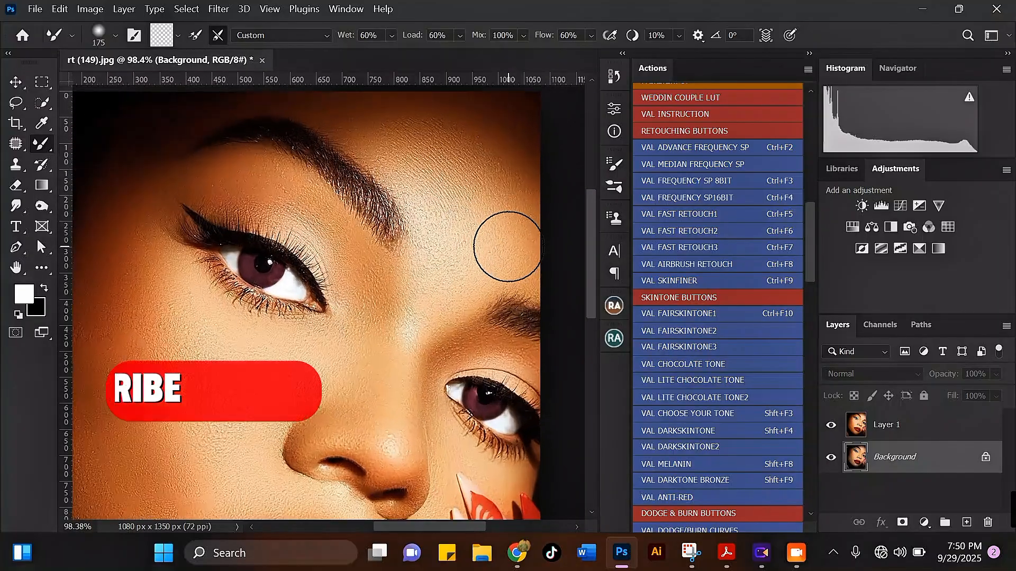